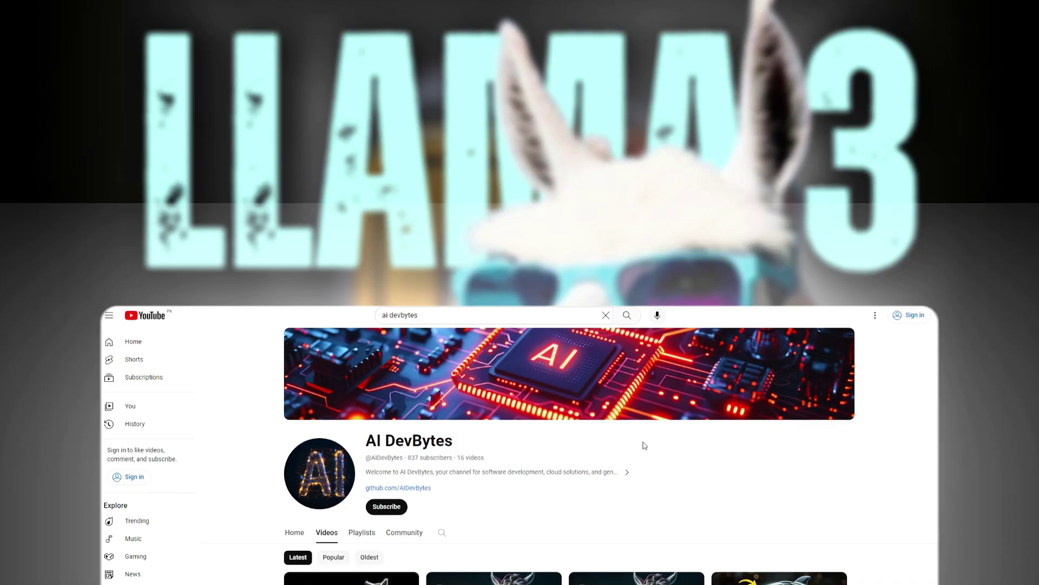
# Step: Jump to the Chatbox Download section and start the Mac (M1/M2) download
pyautogui.scroll(-5, 769, 346)
pyautogui.scroll(-2, 881, 366)
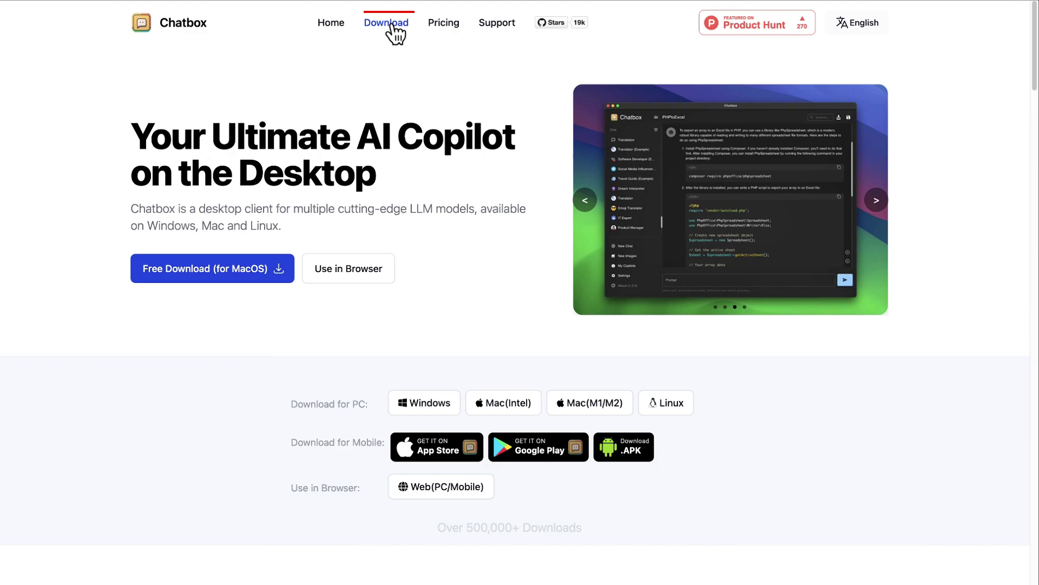
pyautogui.click(391, 24)
pyautogui.scroll(5, 328, 33)
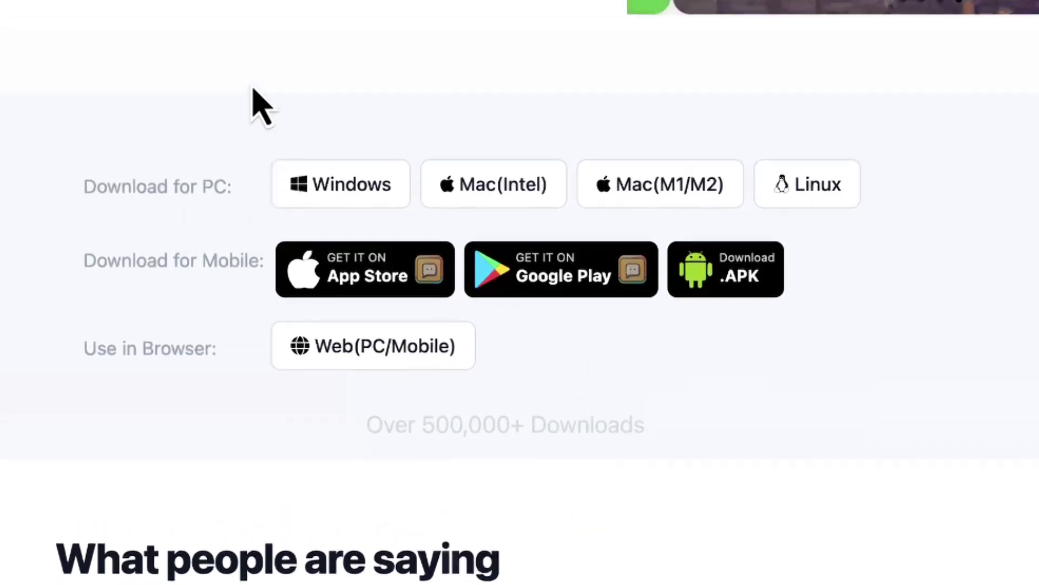
pyautogui.scroll(5, 263, 106)
pyautogui.scroll(-6, 262, 106)
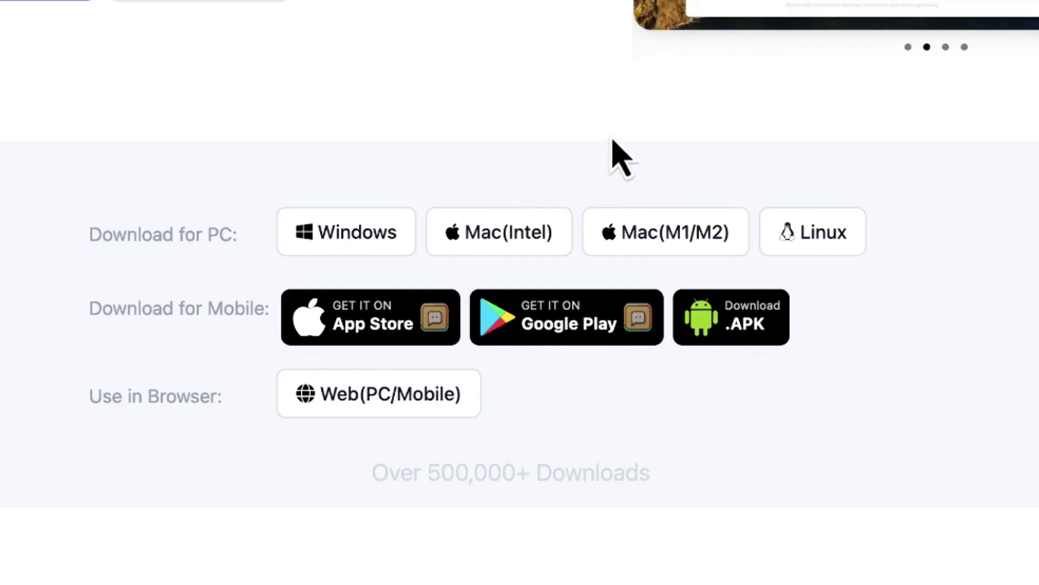
pyautogui.click(674, 247)
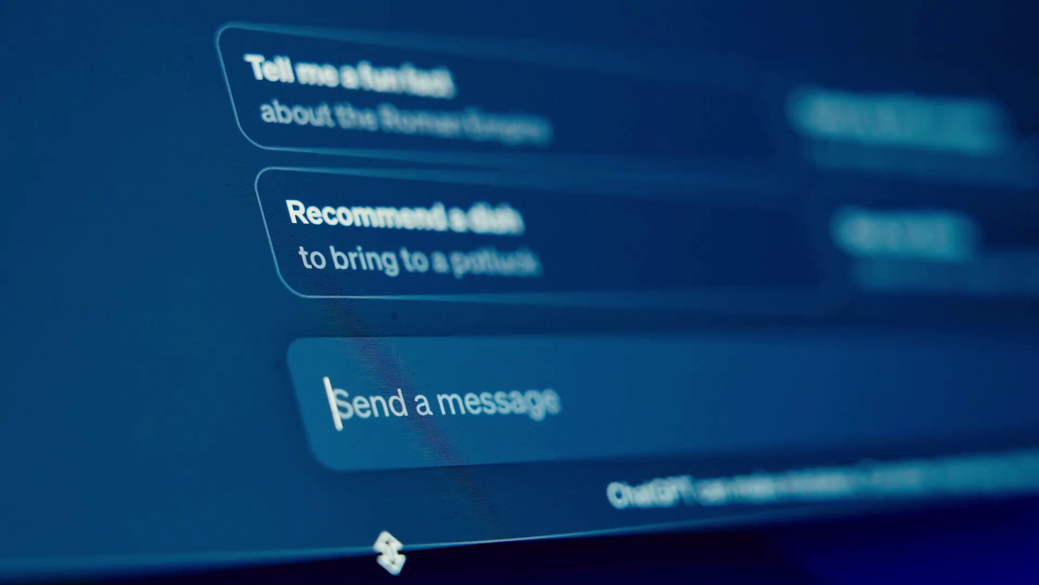
# Step: Search 'How to open' to find the Ollama Mac video and scroll through its description
pyautogui.write('How to open')
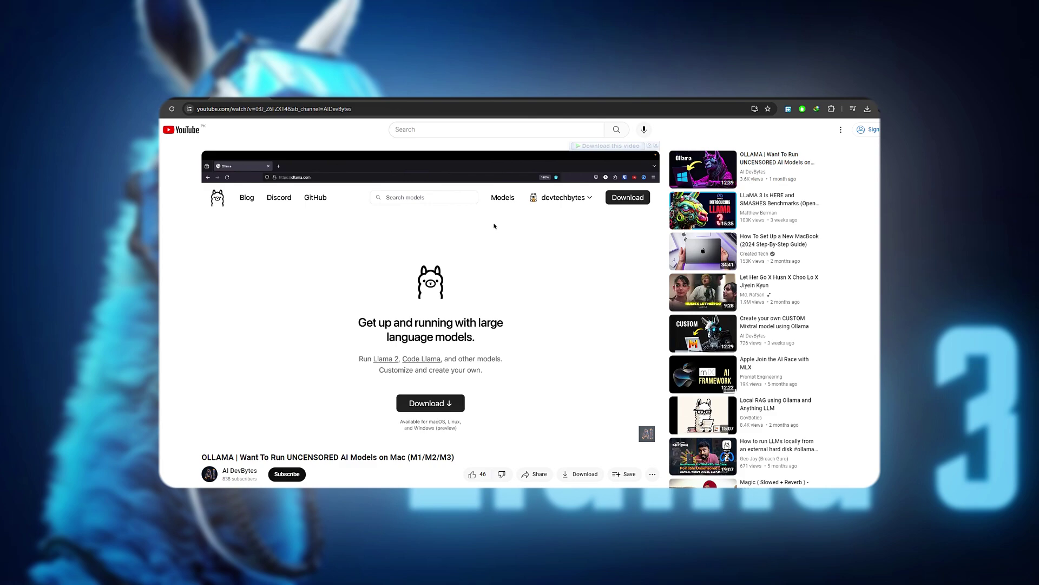
pyautogui.scroll(-8, 231, 320)
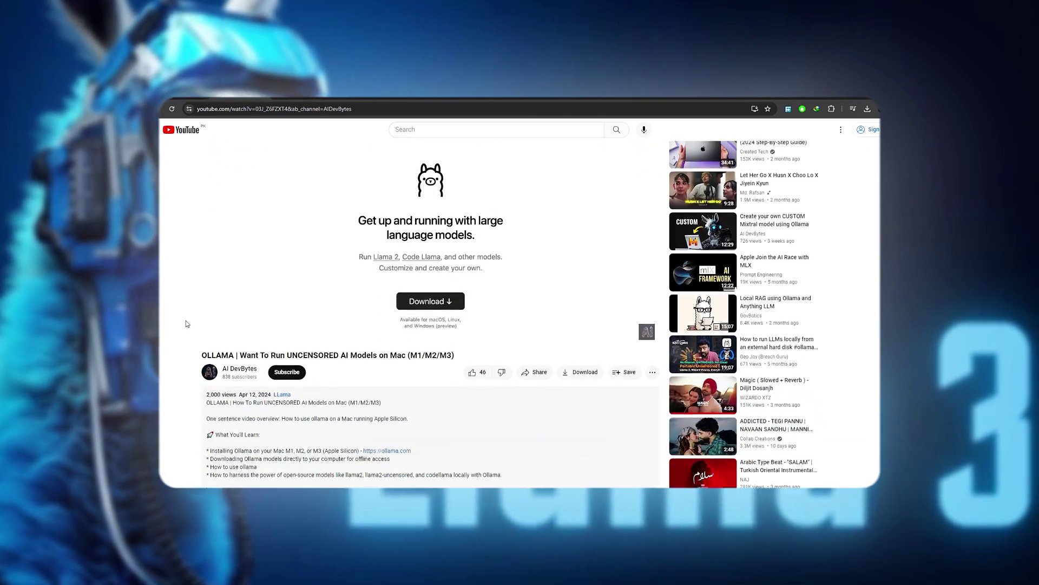
pyautogui.scroll(-3, 186, 324)
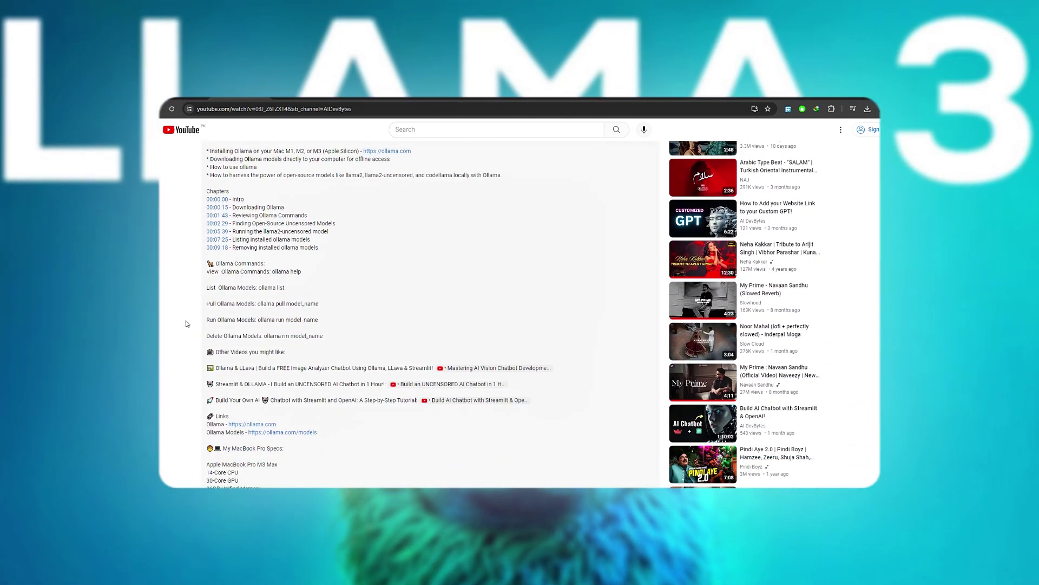
pyautogui.scroll(-3, 186, 323)
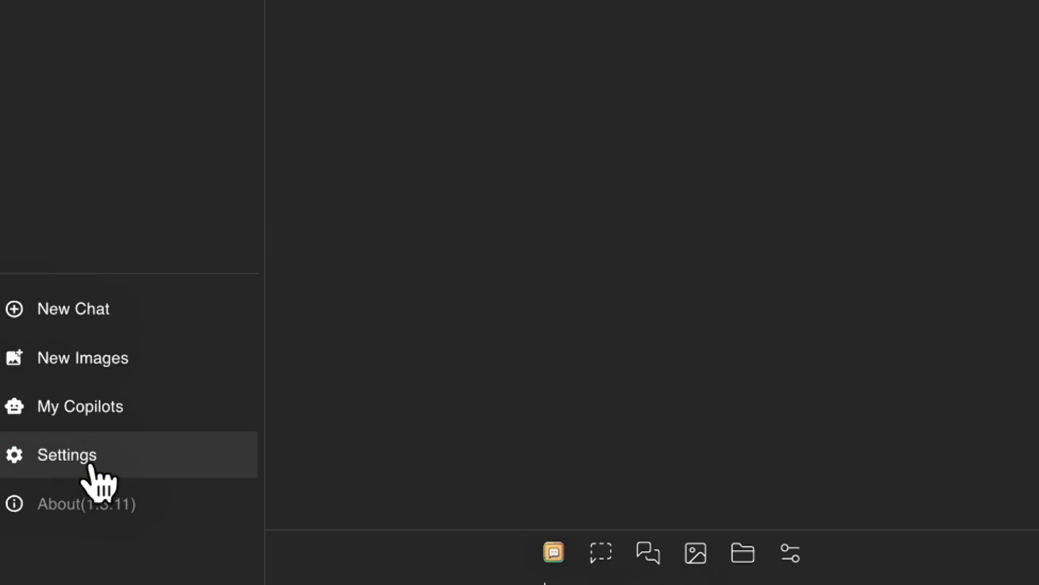
pyautogui.click(96, 474)
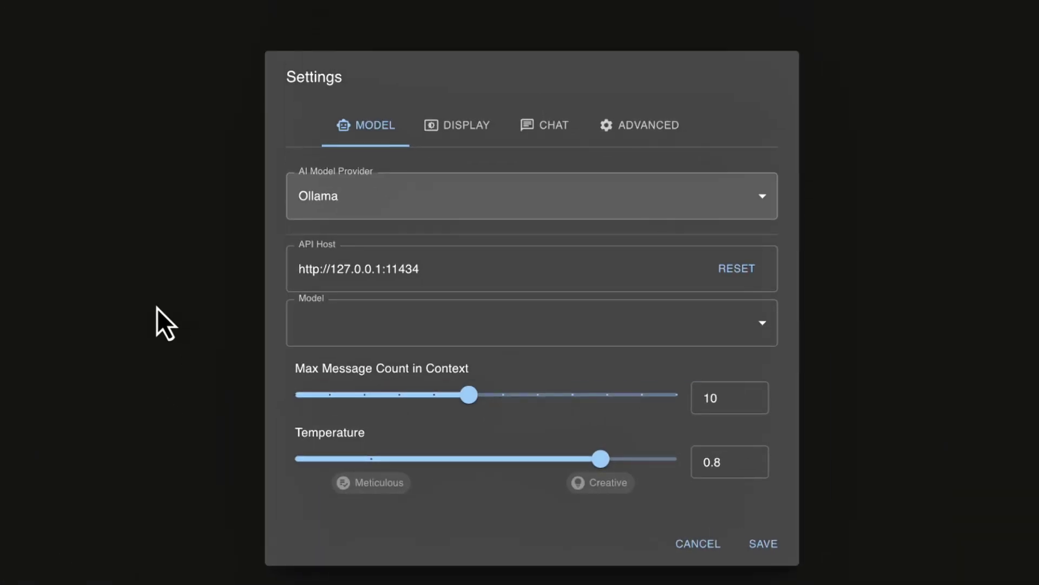
pyautogui.click(341, 208)
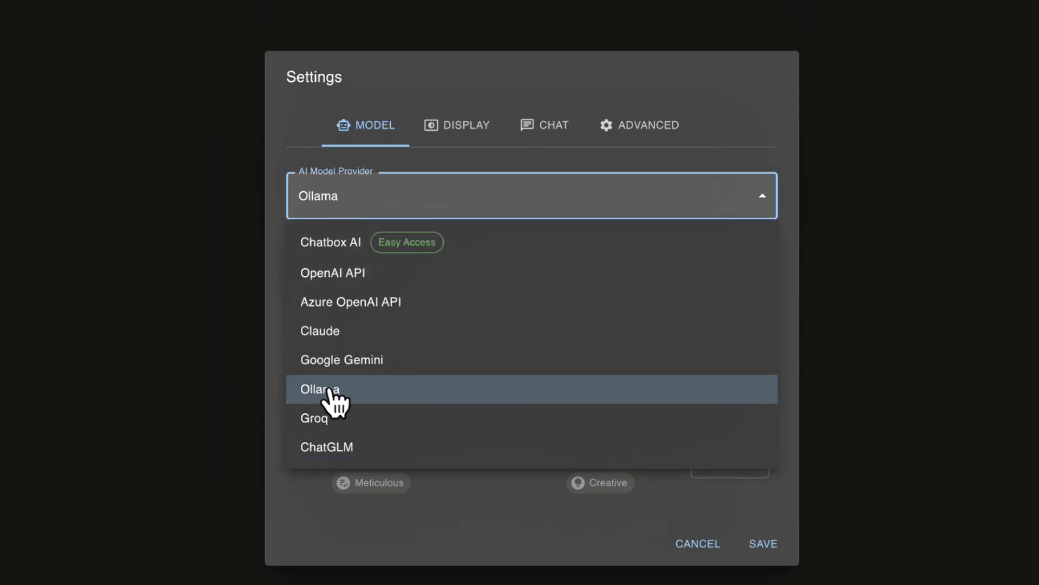
pyautogui.click(358, 393)
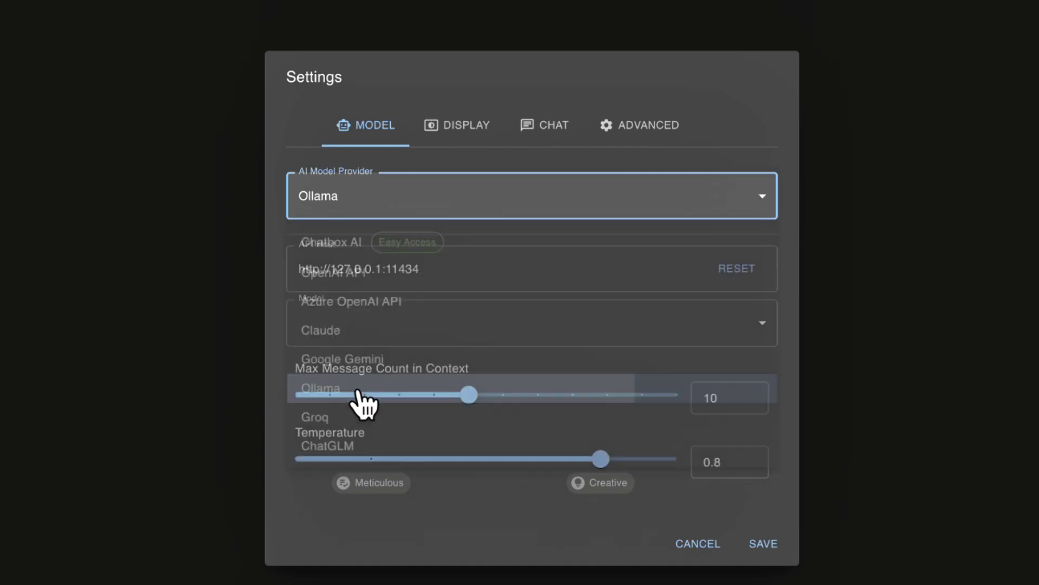
pyautogui.click(503, 268)
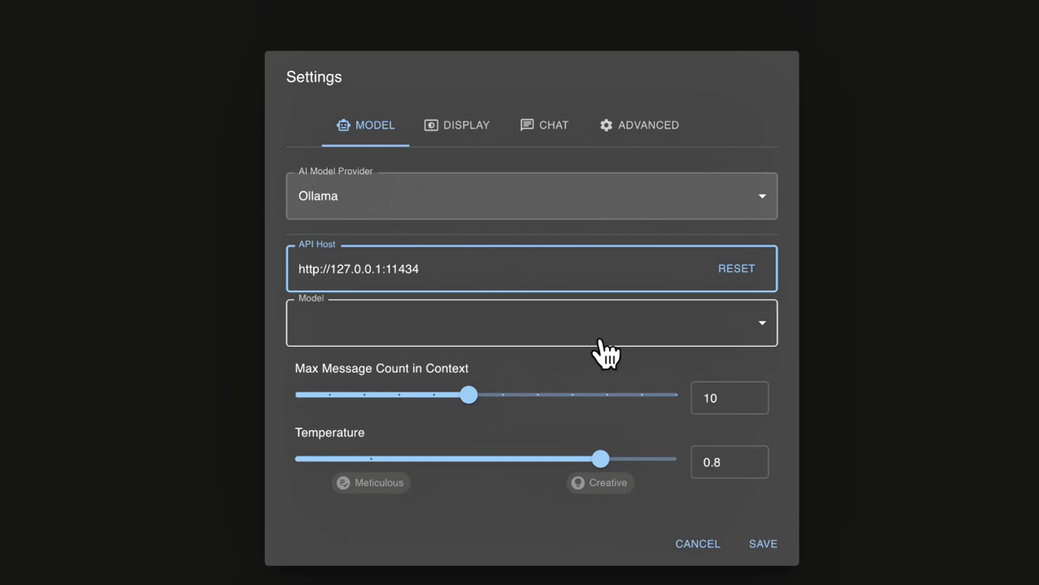
pyautogui.click(608, 321)
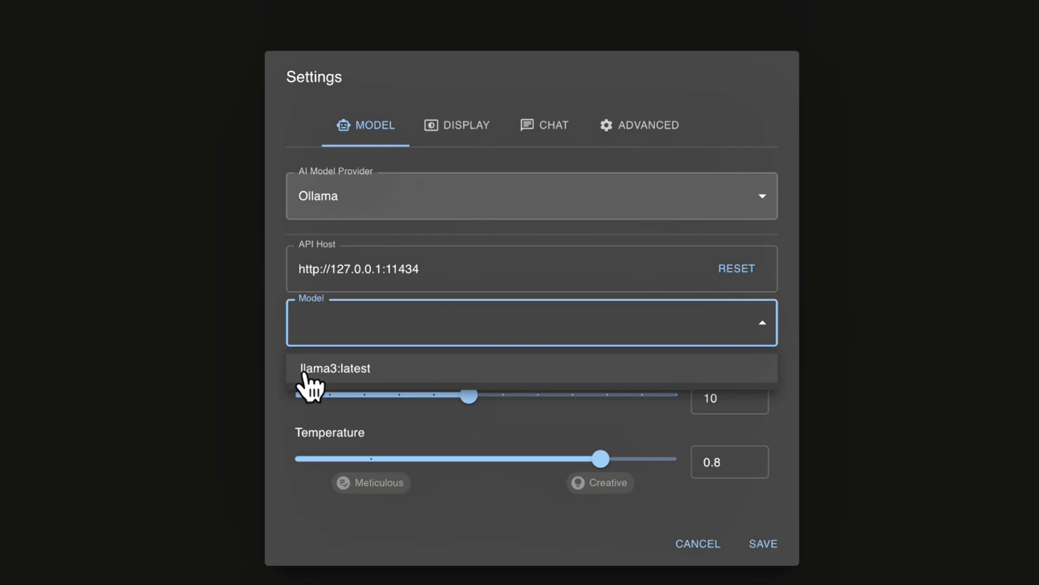
pyautogui.click(391, 371)
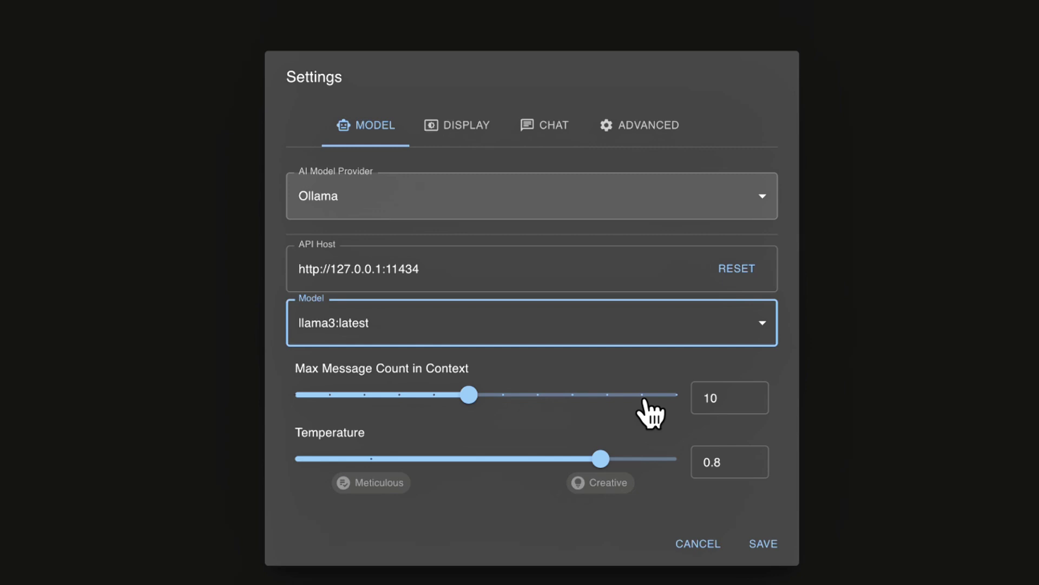
pyautogui.moveTo(606, 463)
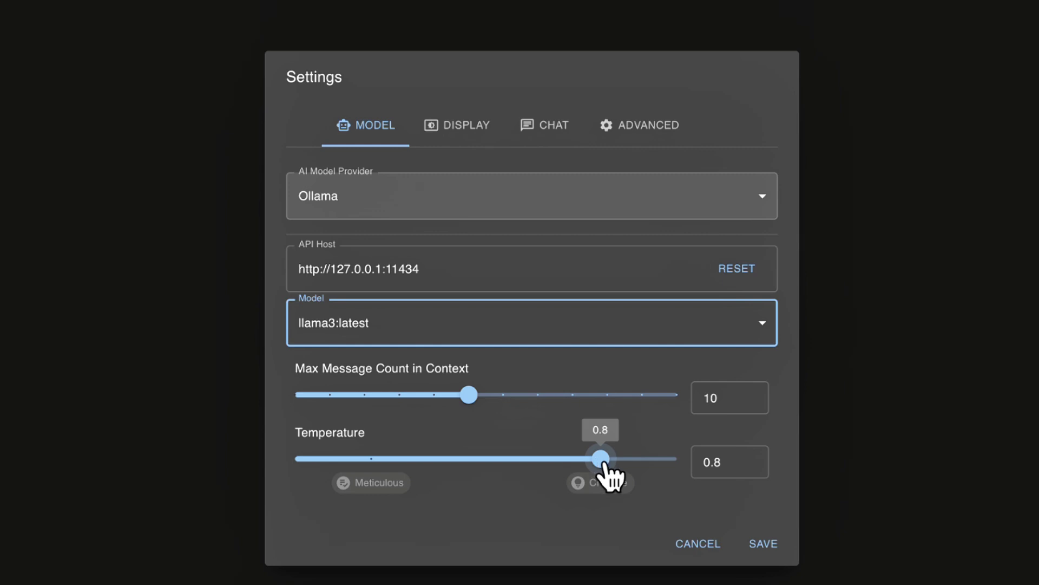
# Step: Try the dark and light themes, leave the theme on auto, and view the default chat prompt
pyautogui.click(455, 127)
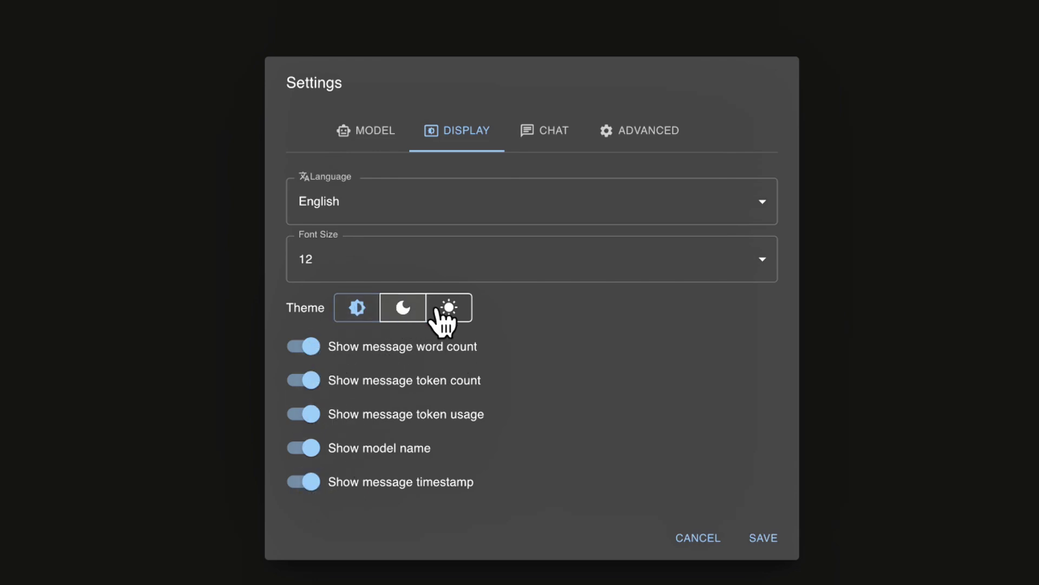
pyautogui.click(404, 309)
pyautogui.click(464, 306)
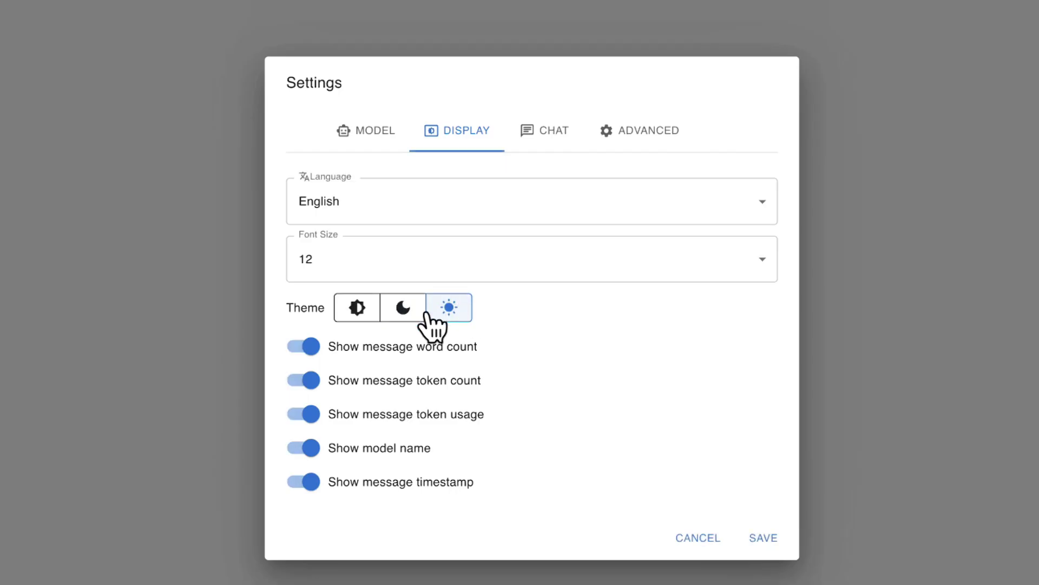
pyautogui.click(361, 311)
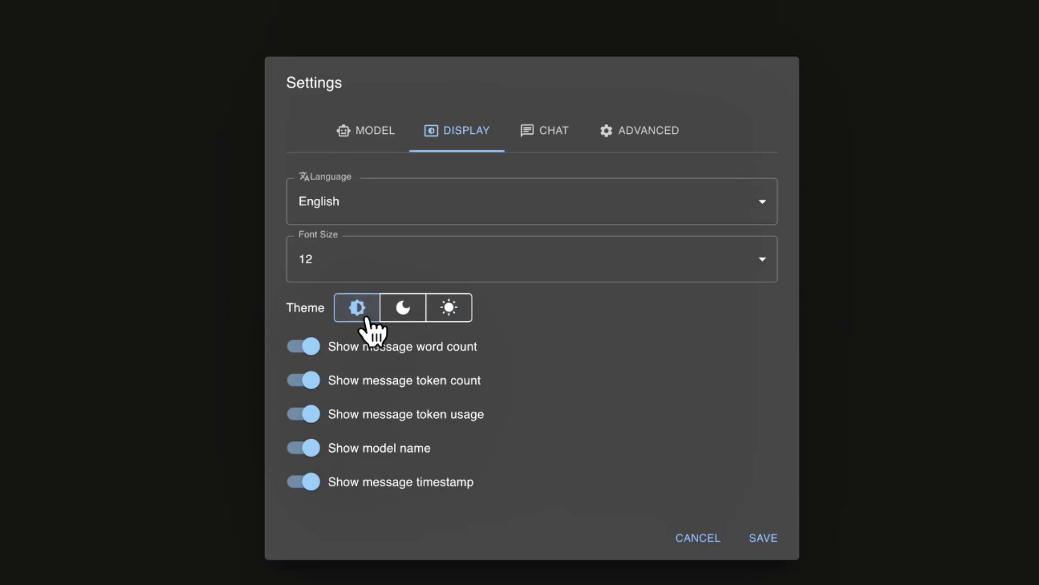
pyautogui.click(559, 142)
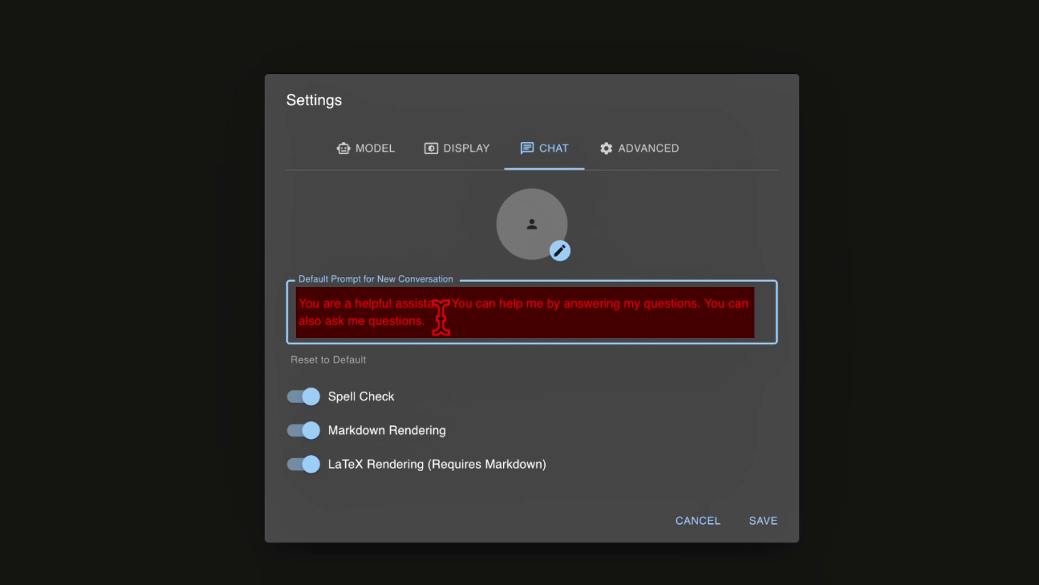
# Step: Inspect the Advanced tab's Data Backup and Data Restore options, then return to the Model page
pyautogui.click(645, 159)
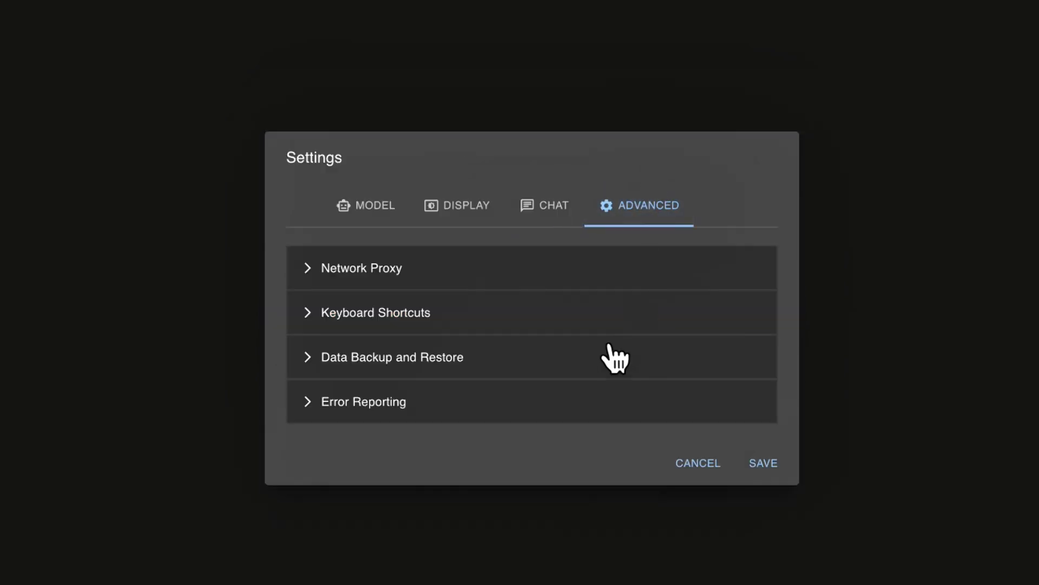
pyautogui.click(563, 356)
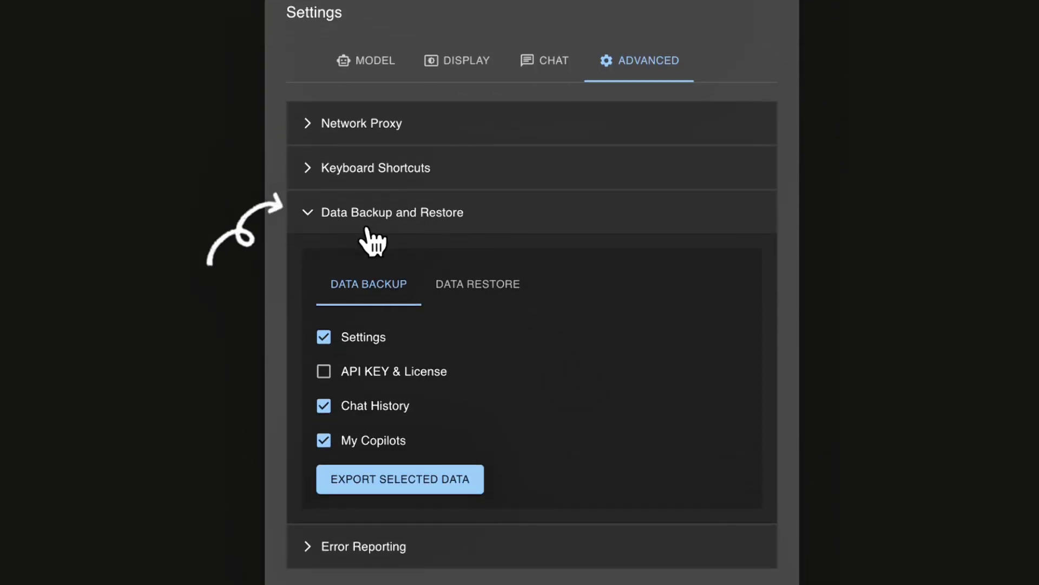
pyautogui.click(479, 286)
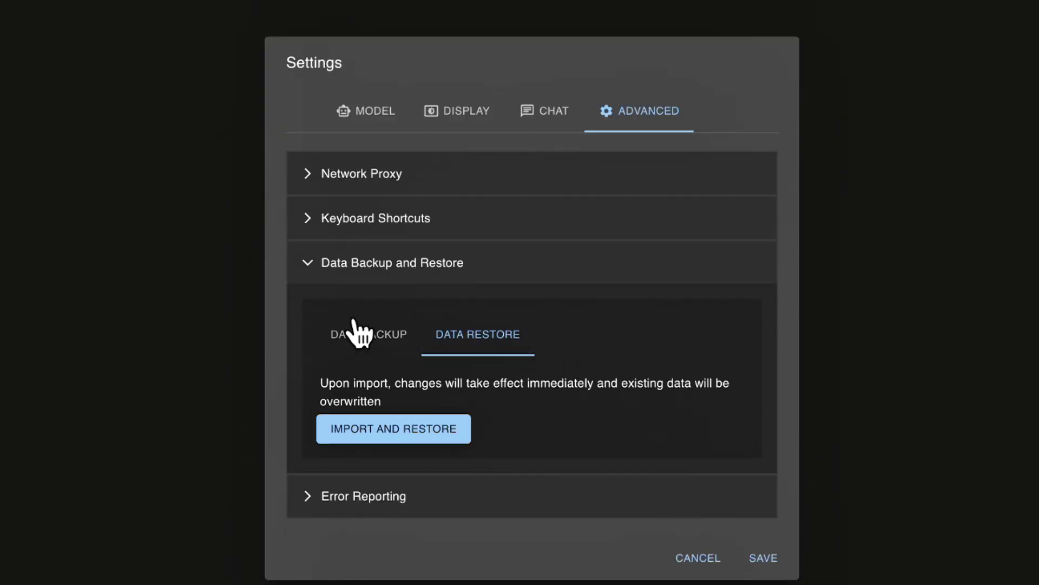
pyautogui.click(366, 113)
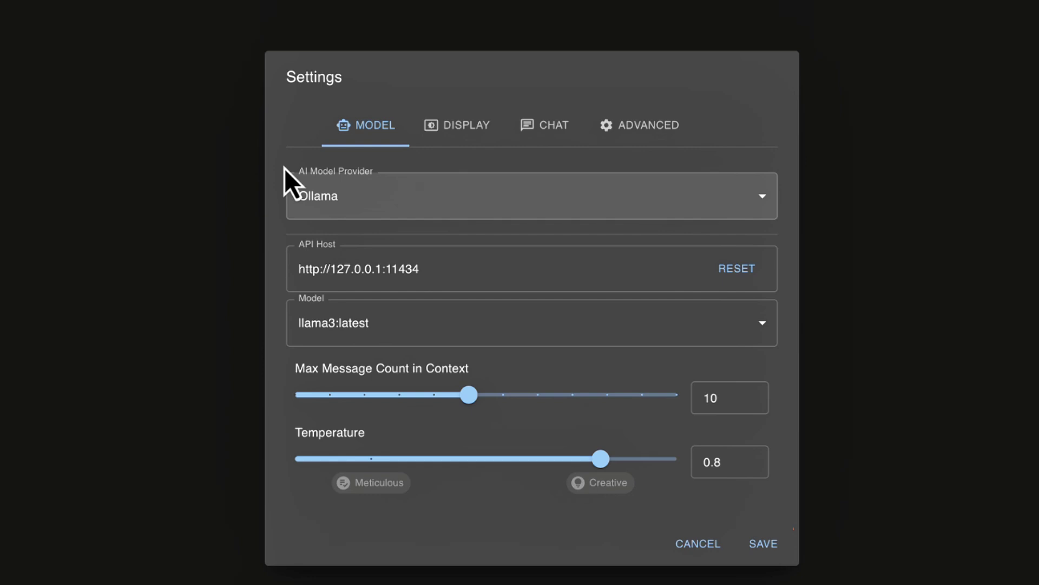
# Step: Save the Ollama llama3:latest settings and close the Settings dialog
pyautogui.click(758, 552)
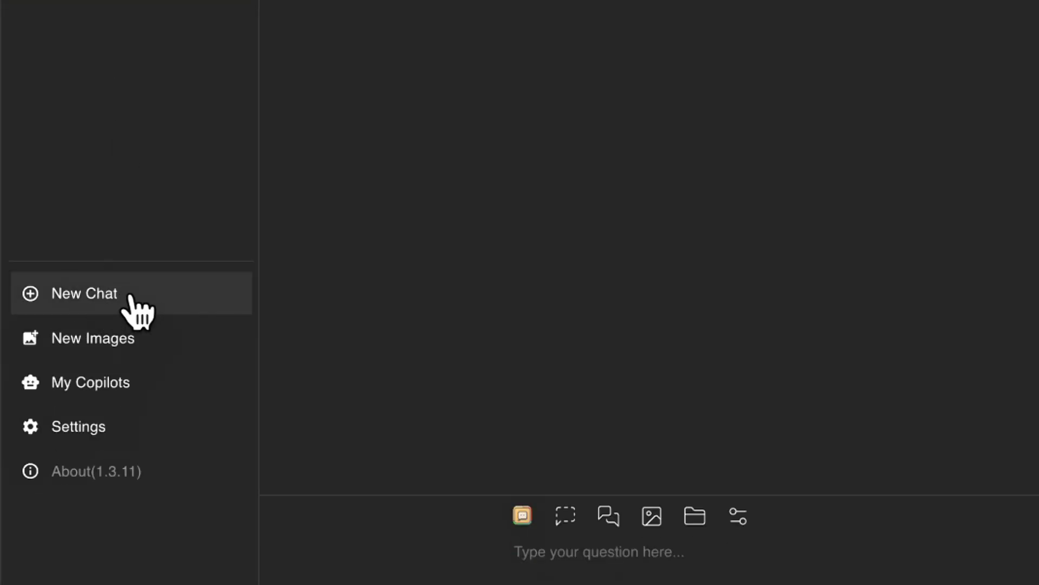
# Step: Create a new chat, rename it from Untitled to 'Demo Chat', then start a New Images chat
pyautogui.click(99, 296)
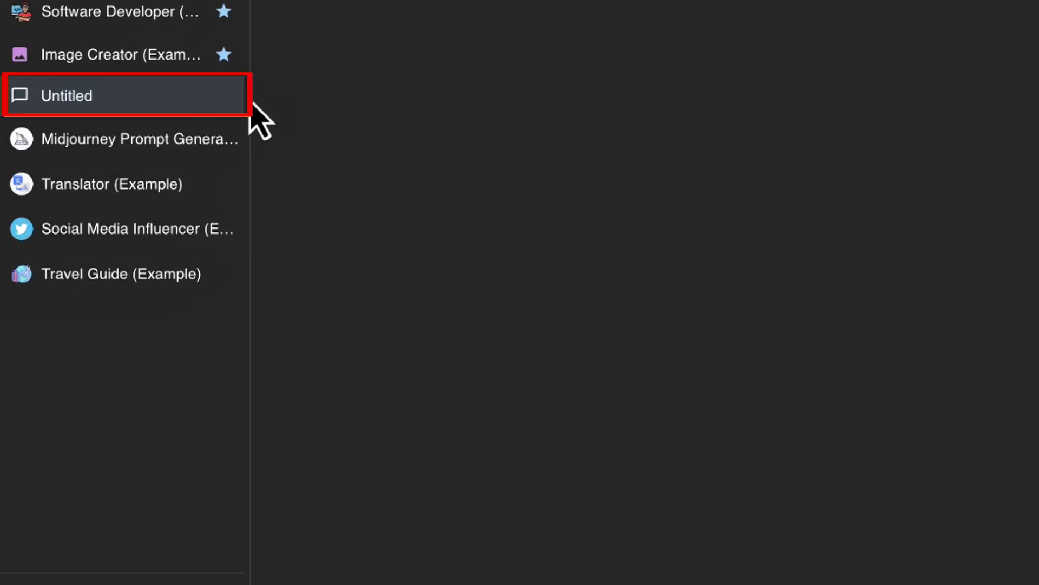
pyautogui.click(222, 99)
pyautogui.click(172, 148)
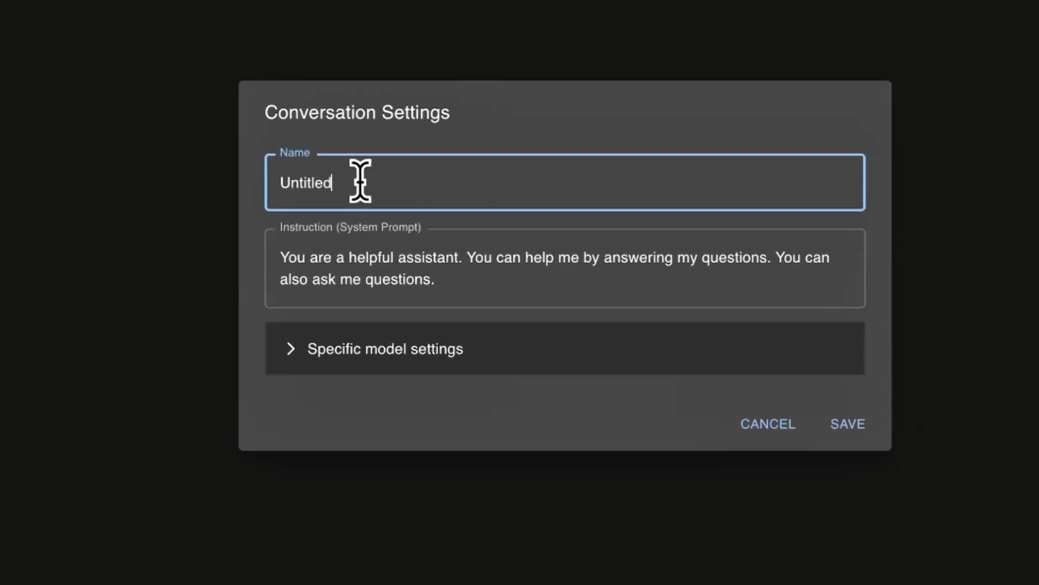
pyautogui.moveTo(360, 180); pyautogui.dragTo(108, 175)
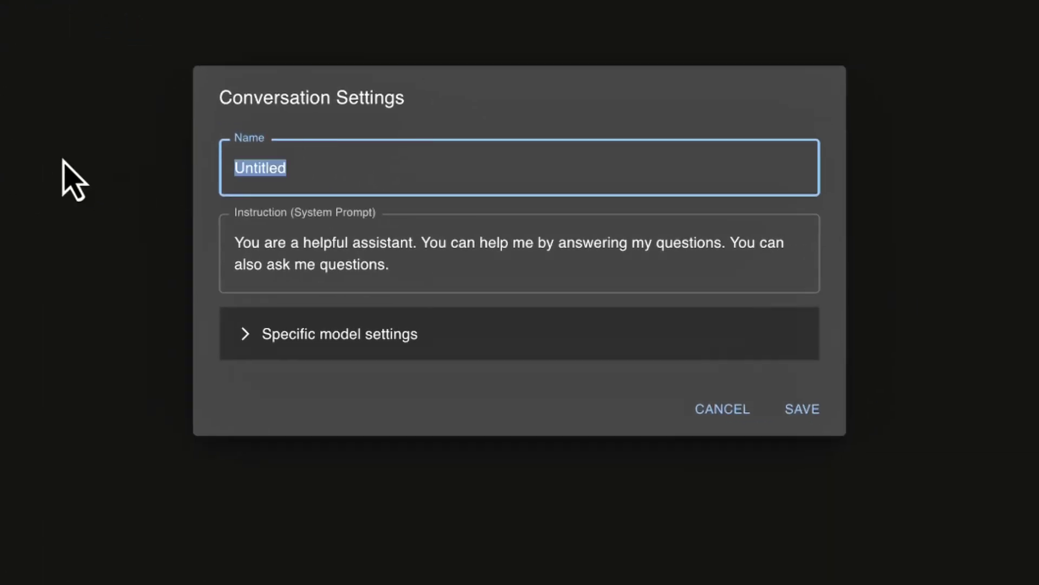
pyautogui.write('Demo Chat')
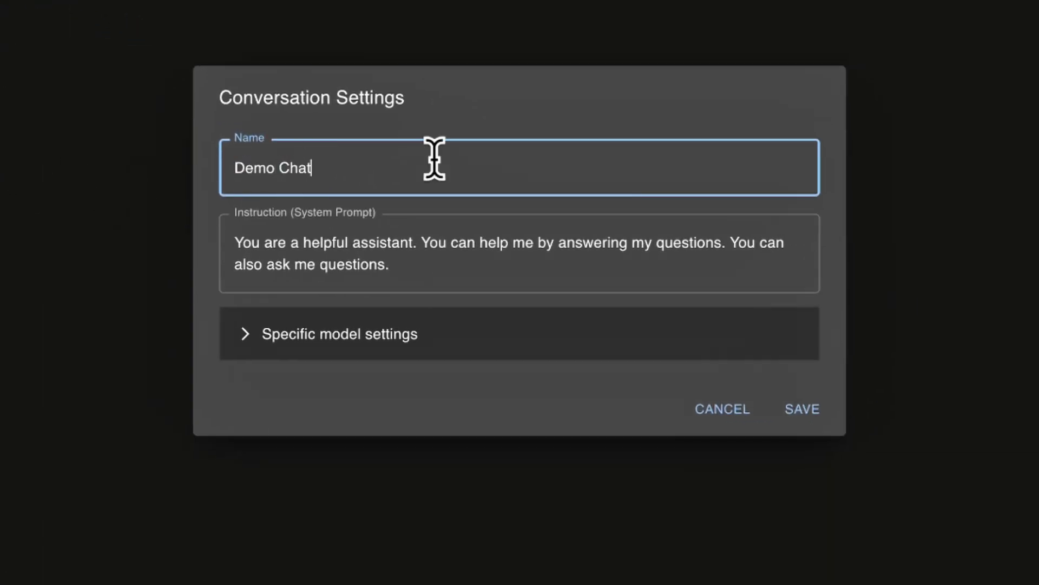
pyautogui.click(804, 410)
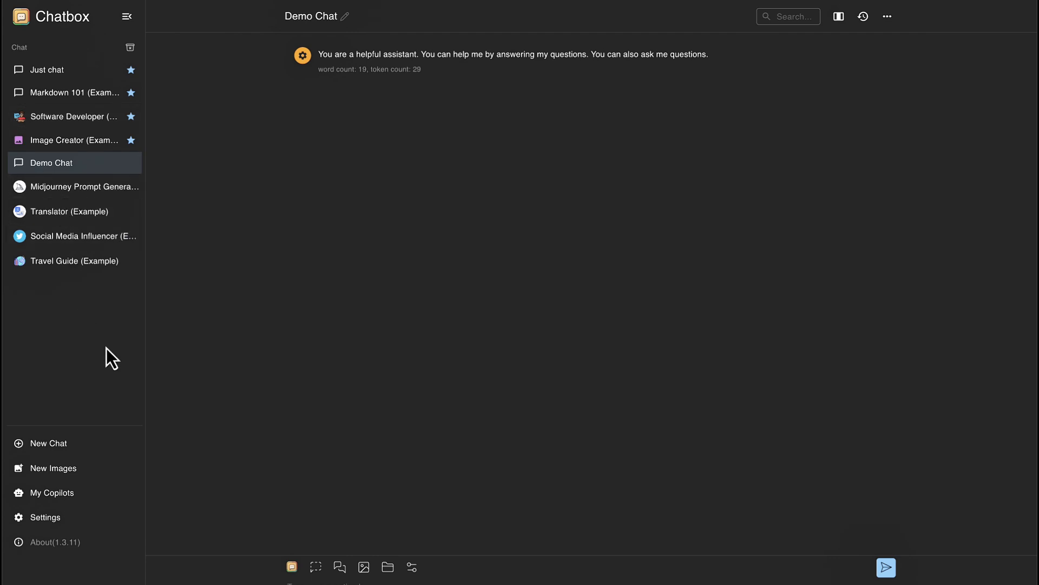
pyautogui.click(67, 470)
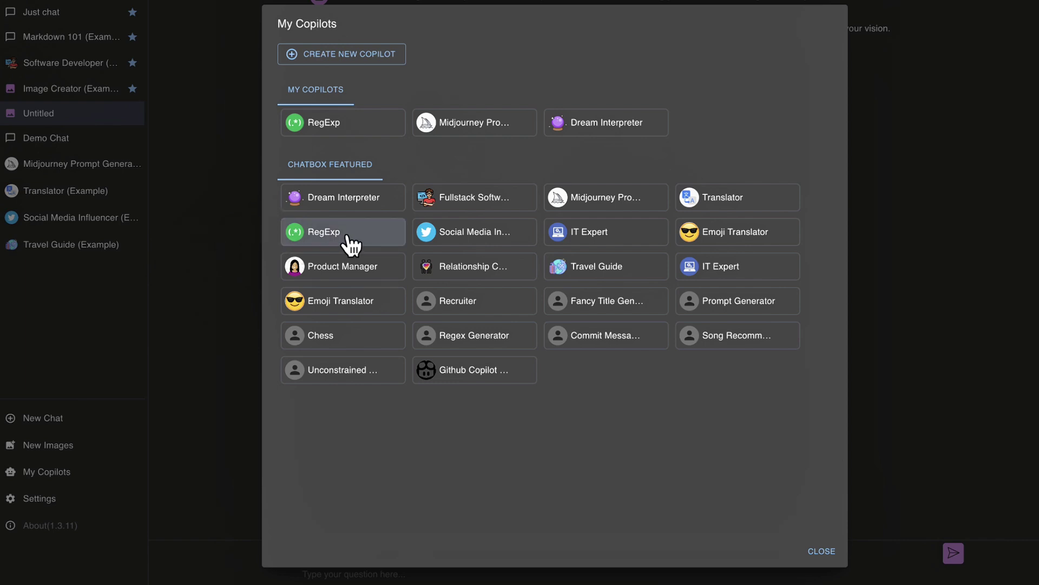
# Step: Open a RegExp copilot chat to get an email-matching regex, then reopen My Copilots
pyautogui.click(351, 243)
pyautogui.moveTo(402, 38)
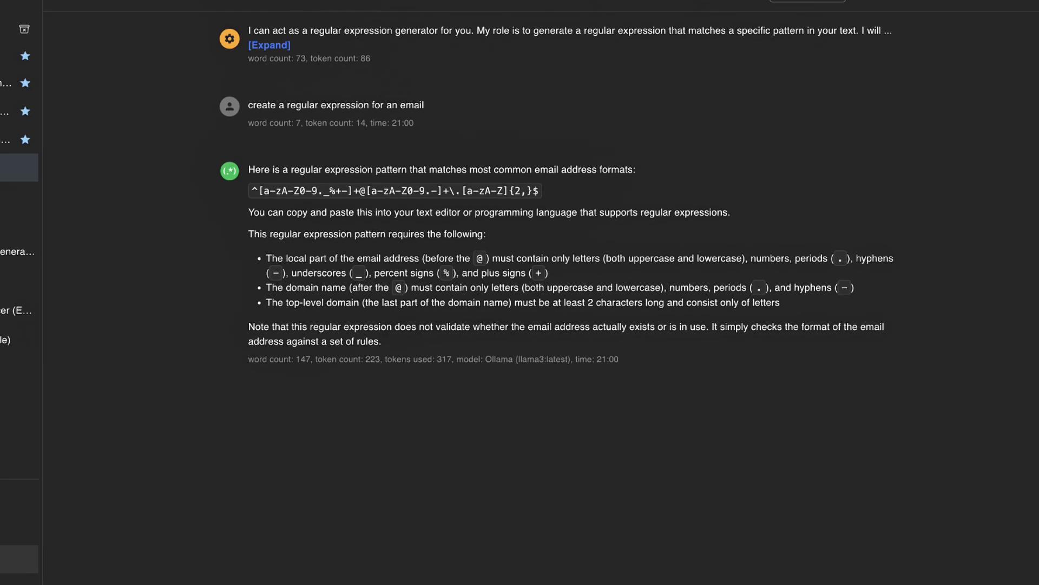
pyautogui.click(63, 529)
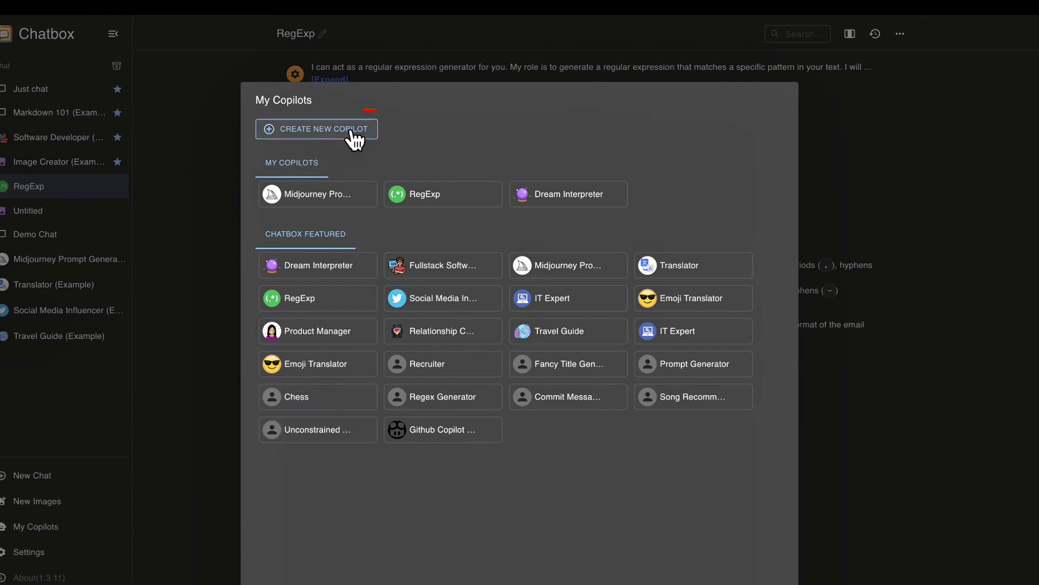
# Step: Close the copilots list and ask Just chat to 'Create sample python code'
pyautogui.click(171, 243)
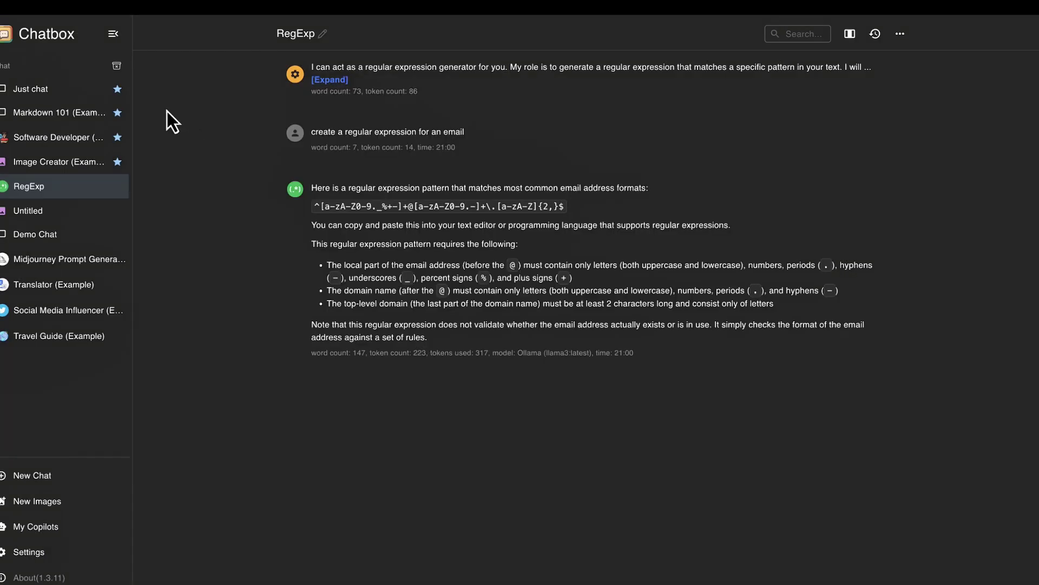
pyautogui.click(33, 92)
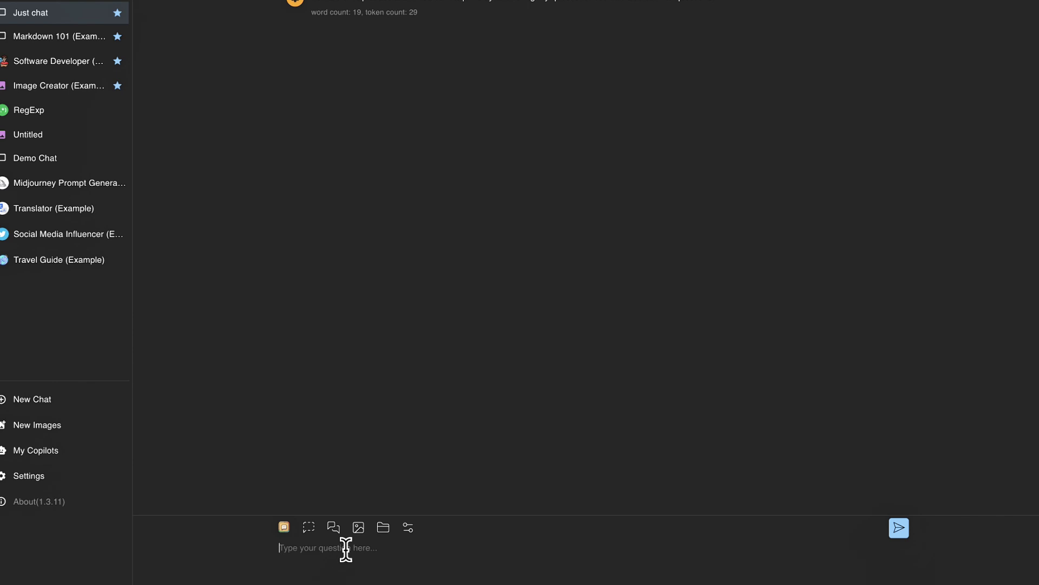
pyautogui.write('Create sample python code')
pyautogui.press('Return')
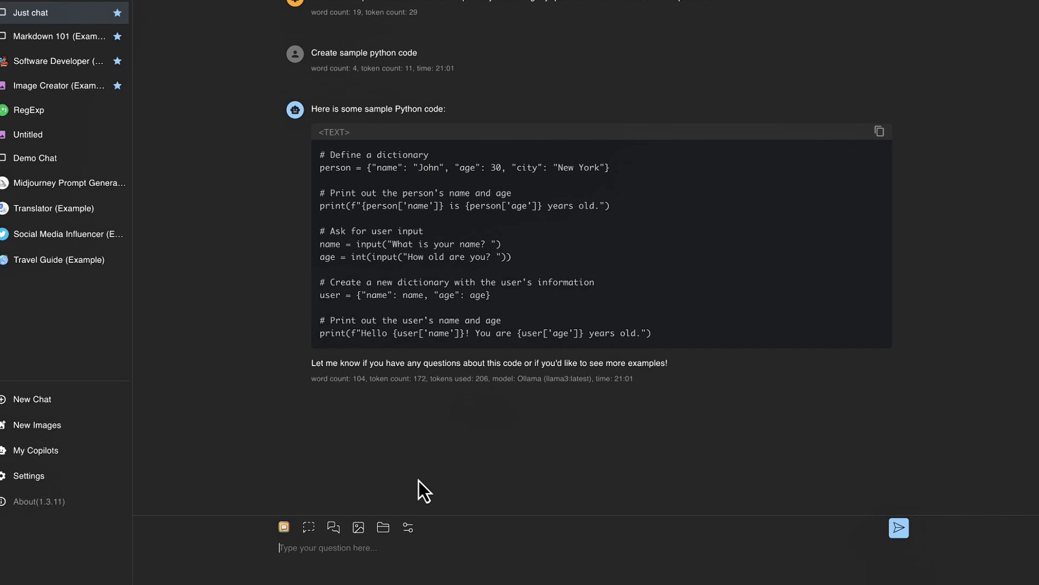
# Step: Change the Just chat conversation's AI model provider from Ollama to OpenAI API
pyautogui.click(409, 528)
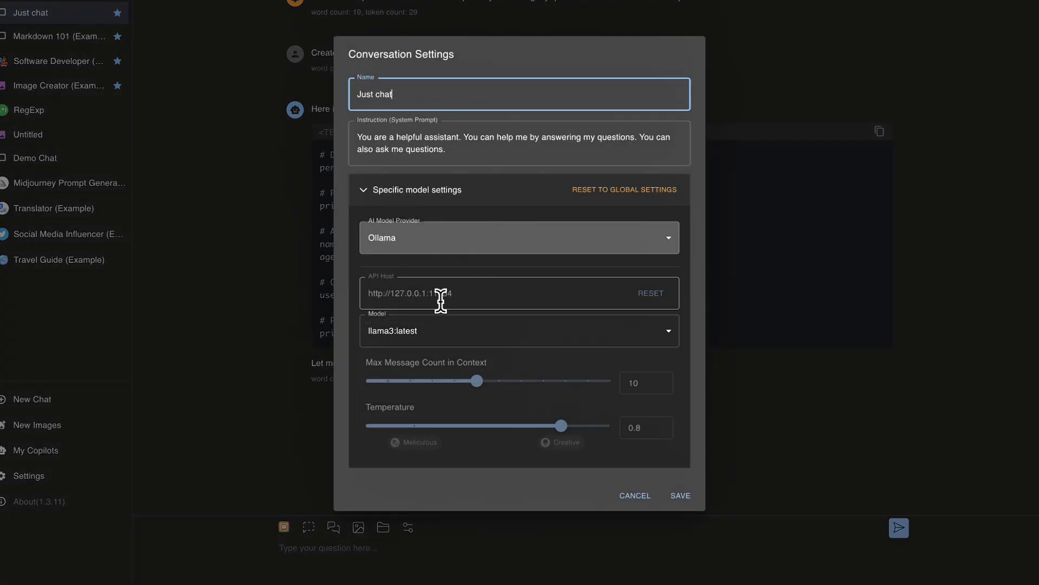
pyautogui.click(439, 246)
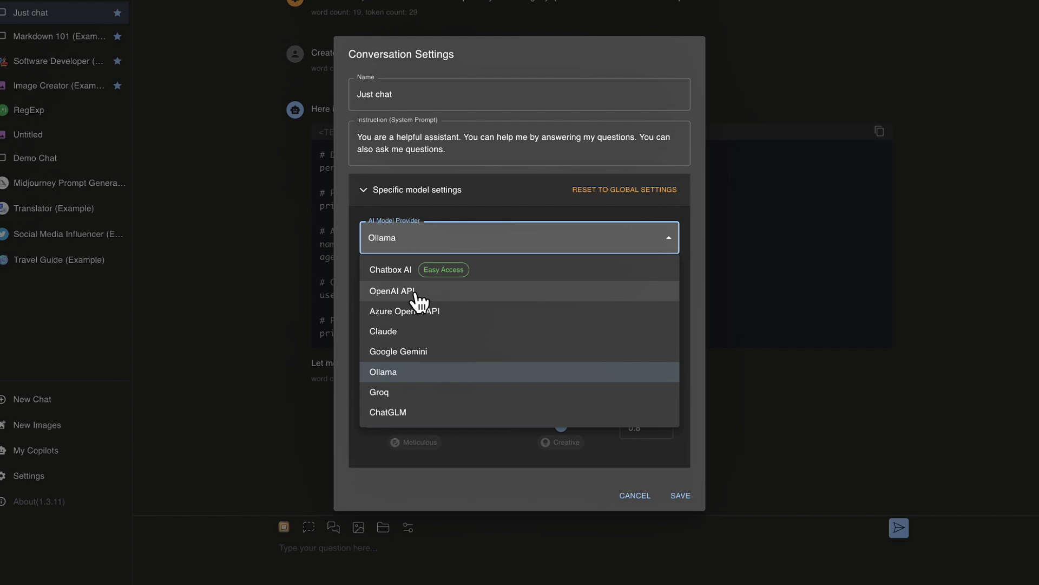
pyautogui.click(416, 294)
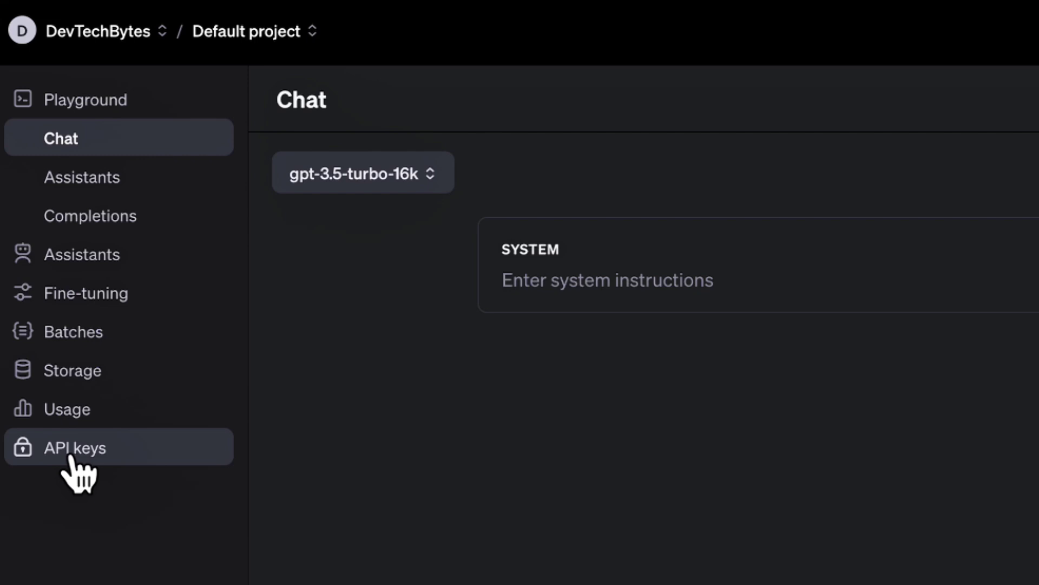
# Step: On the API keys page, generate a new secret key named 'demo' for the Default project
pyautogui.click(72, 455)
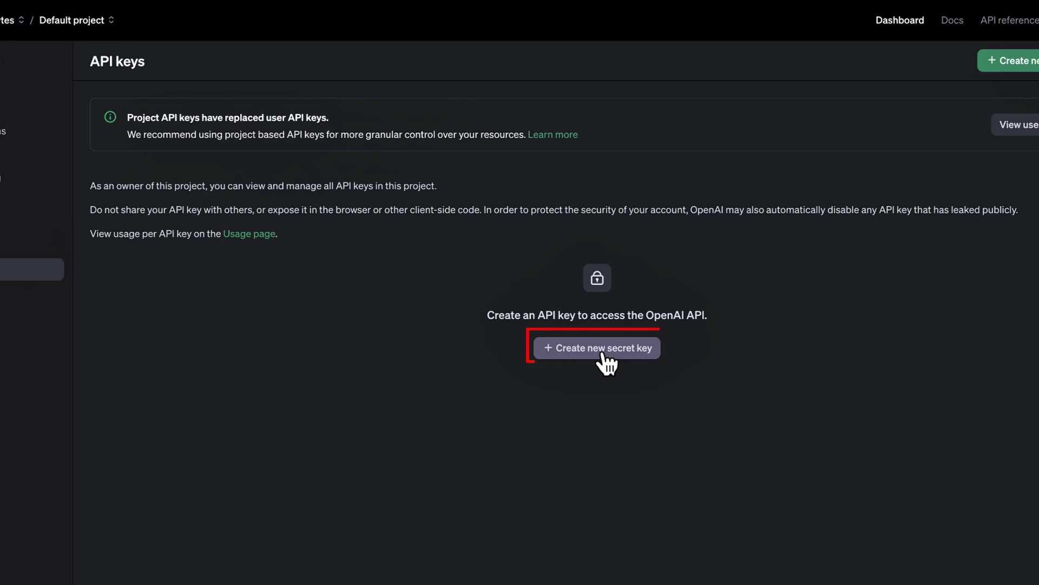
pyautogui.click(603, 352)
pyautogui.write('demo')
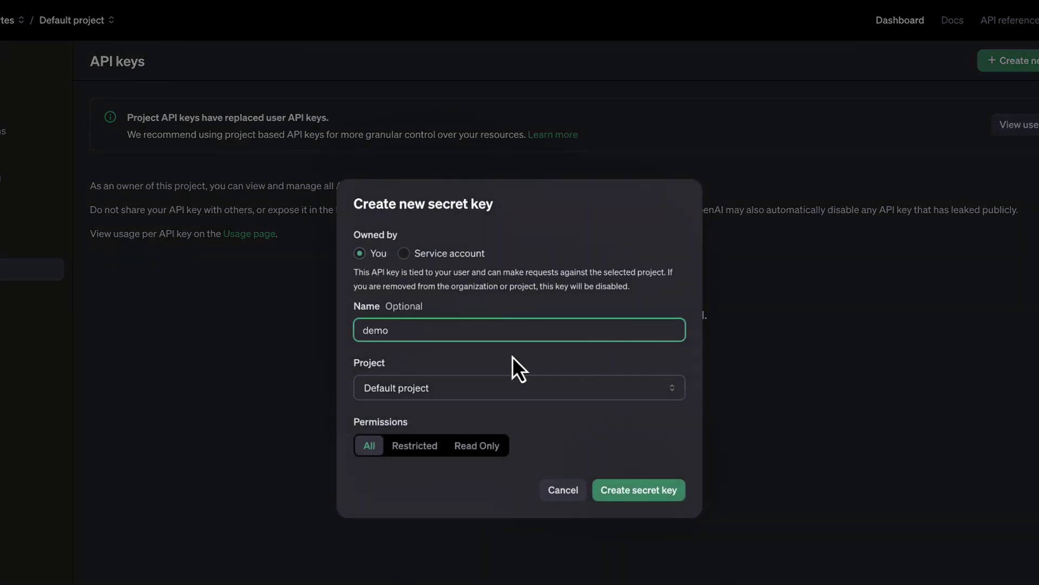
pyautogui.click(631, 495)
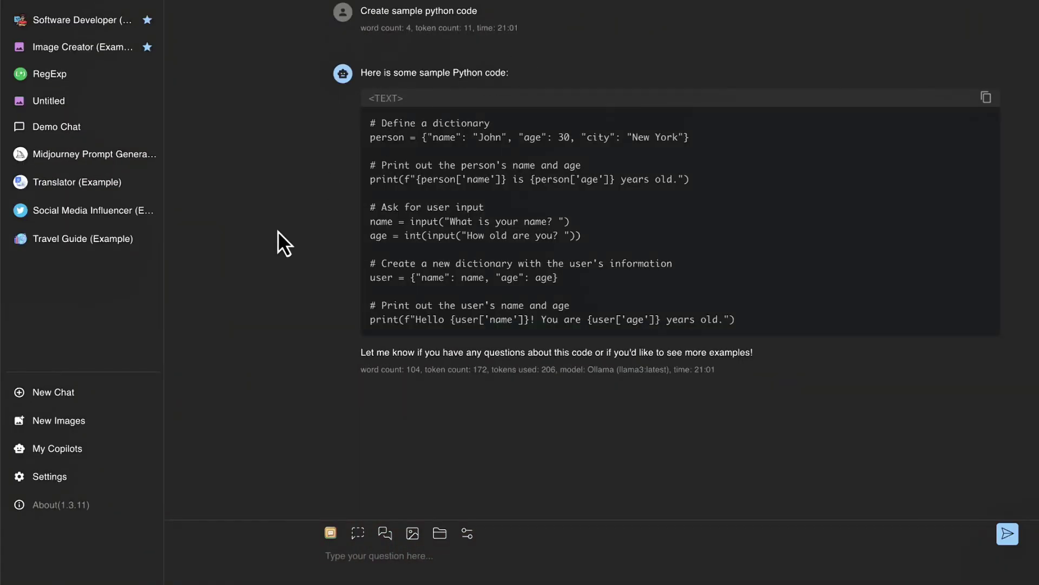
# Step: Paste the new secret key into OpenAI API Key, keep OpenAI API as provider, and save
pyautogui.click(52, 480)
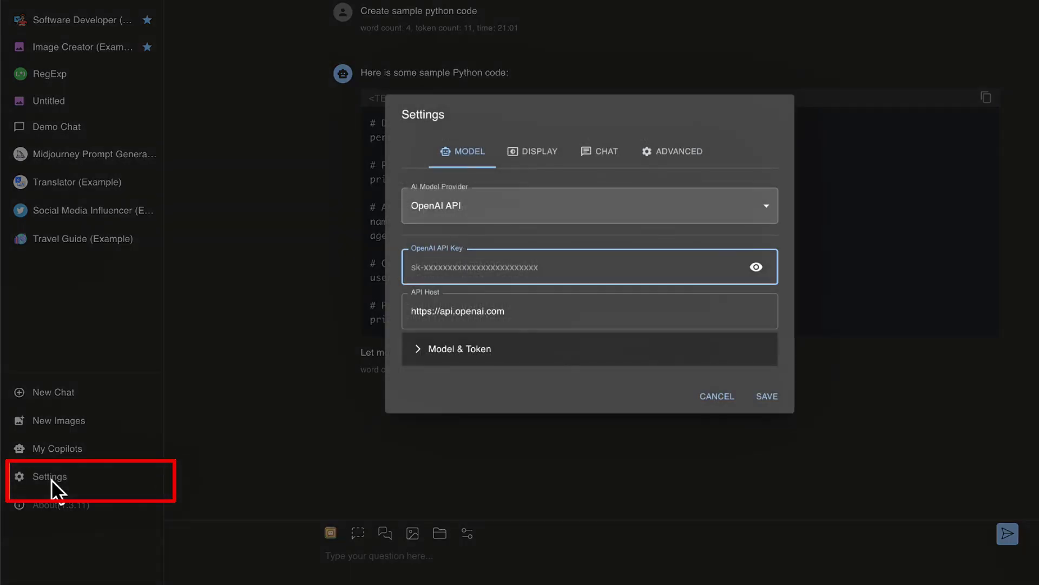
pyautogui.click(480, 205)
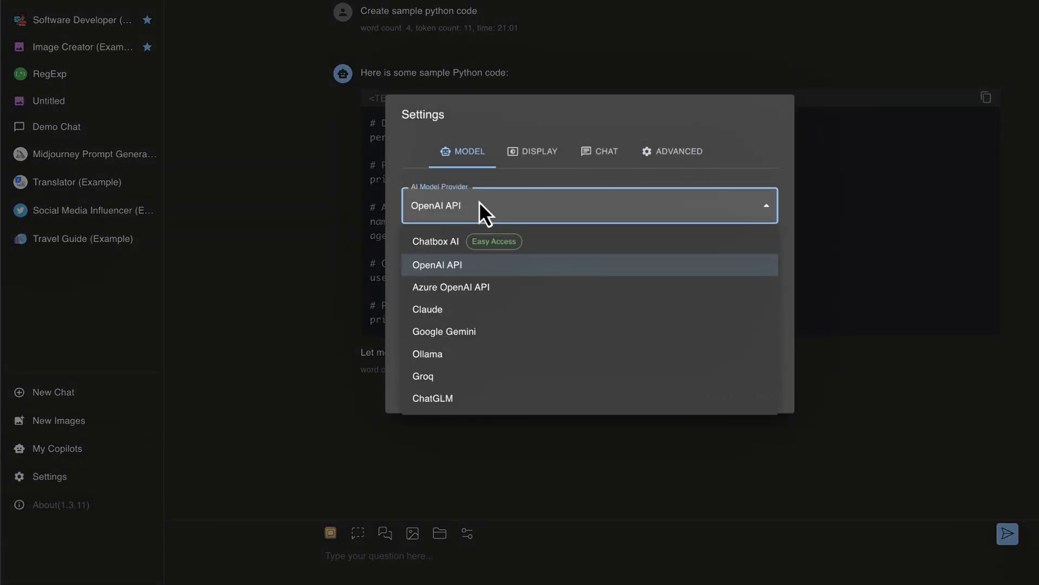
pyautogui.click(479, 204)
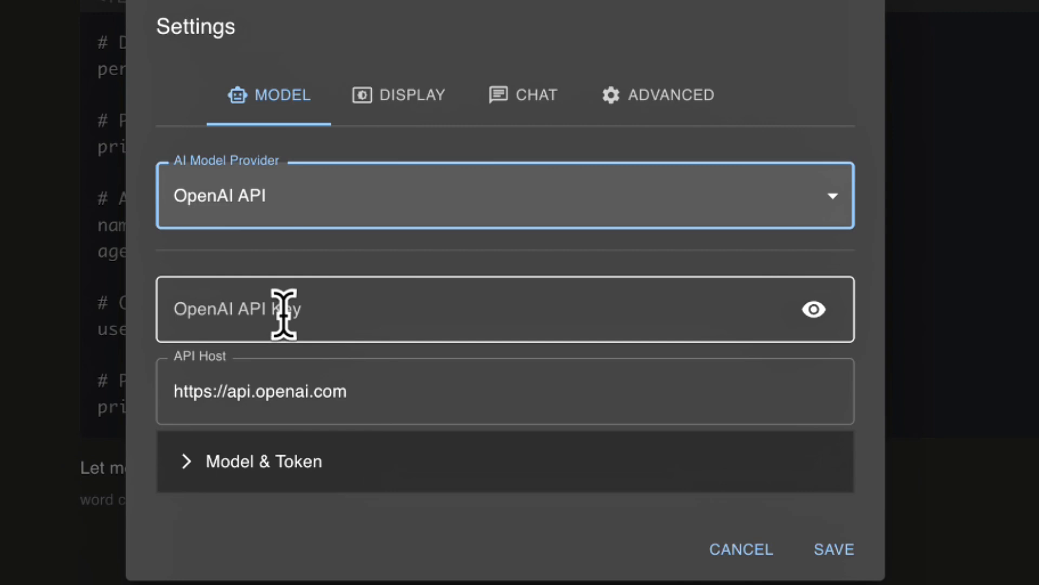
pyautogui.click(292, 312)
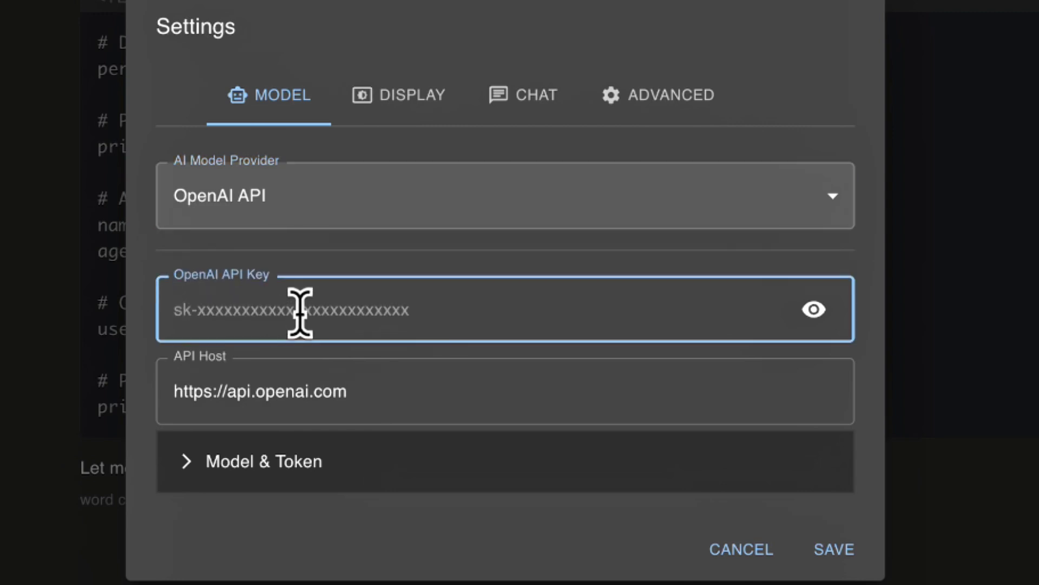
pyautogui.hotkey('ctrl', 'v')
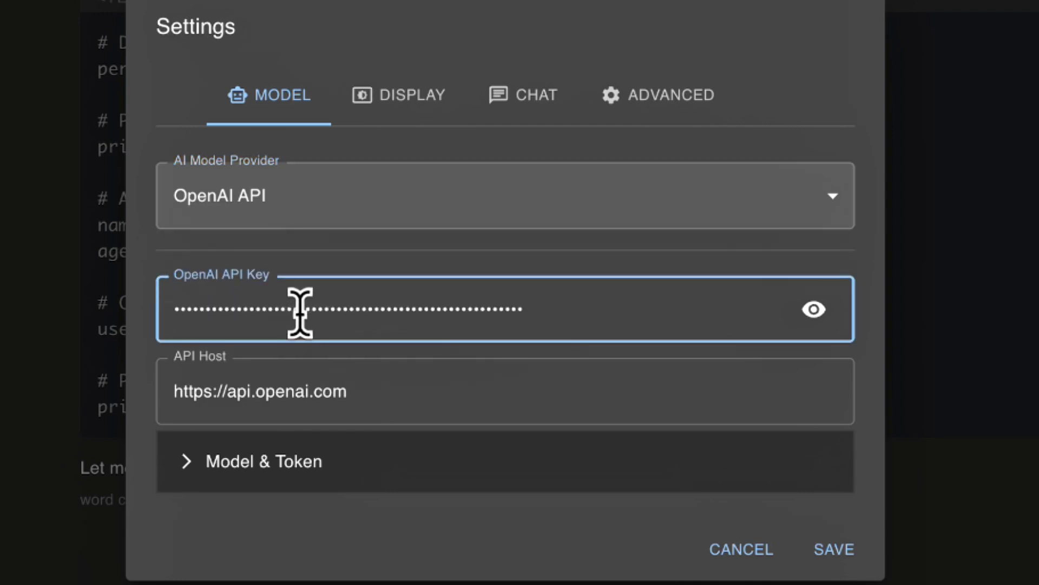
pyautogui.click(841, 551)
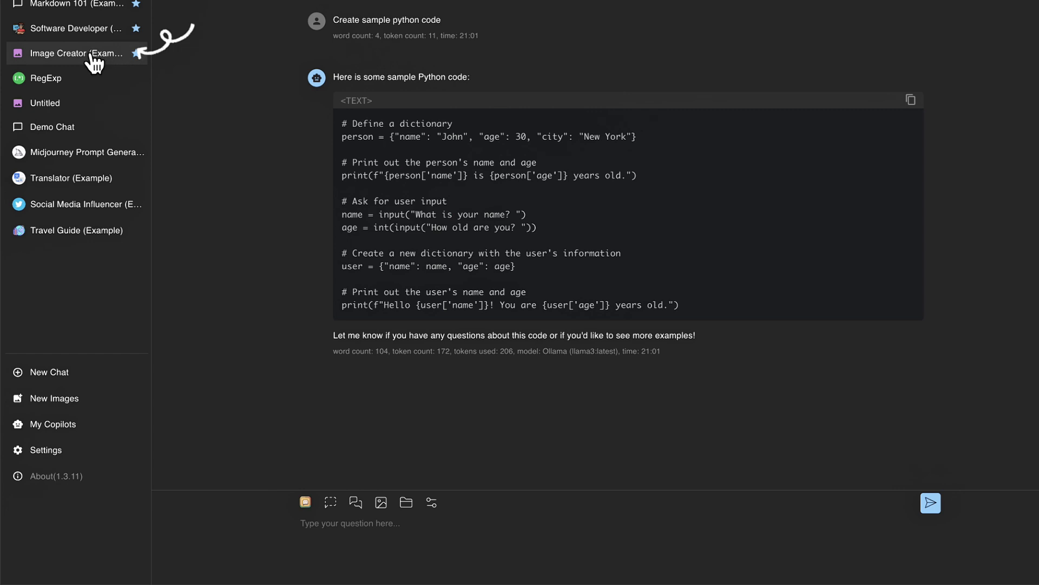
# Step: In the Image Creator (Example) chat, send 'create an image of a cat' to get three DALL-E-3 images
pyautogui.click(66, 62)
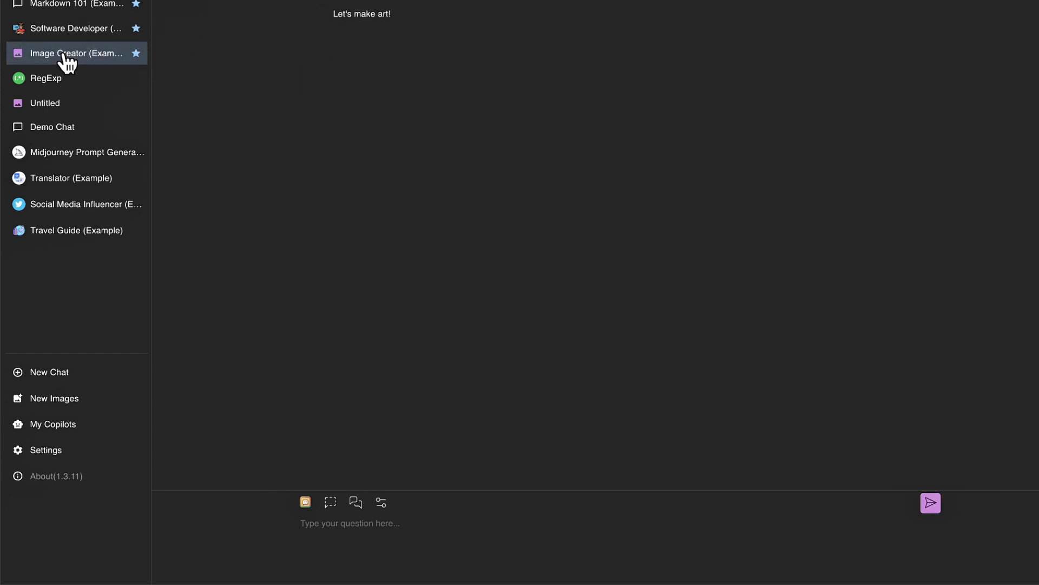
pyautogui.click(330, 523)
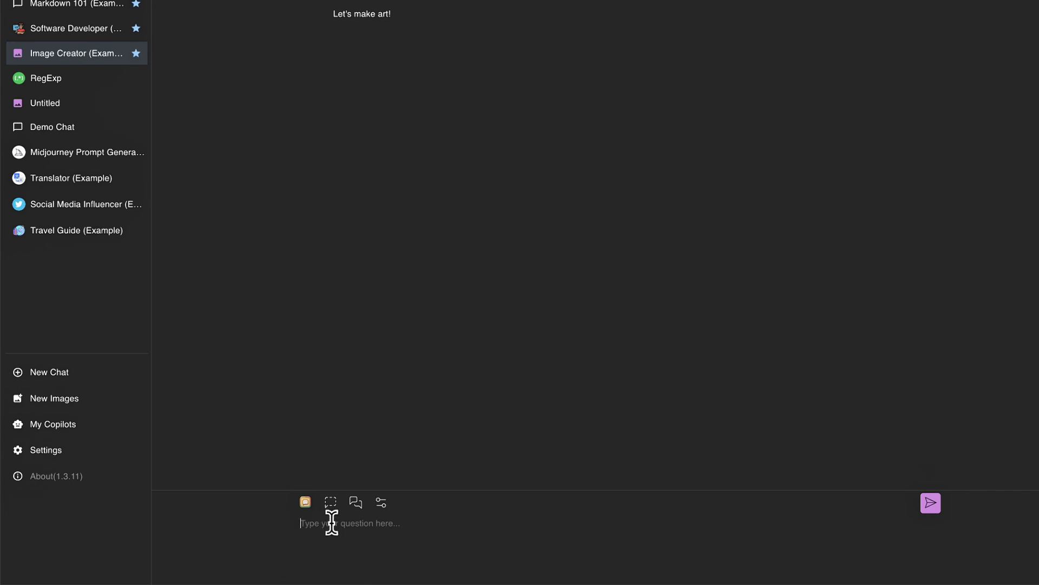
pyautogui.write('create an image of a cat')
pyautogui.press('Return')
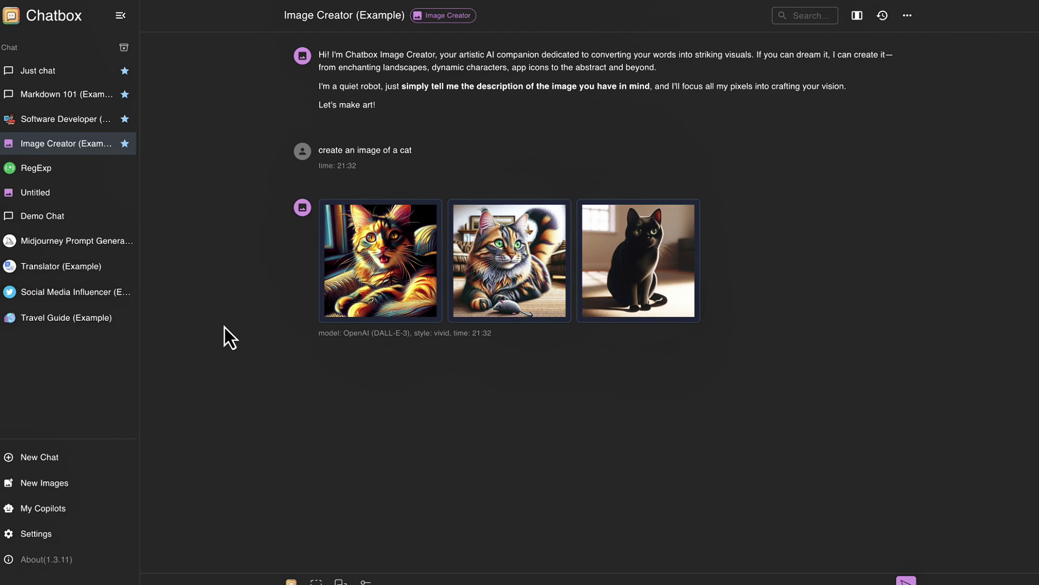
# Step: In Just chat, review the Export Chat format list, keep HTML, and cancel without exporting
pyautogui.click(62, 72)
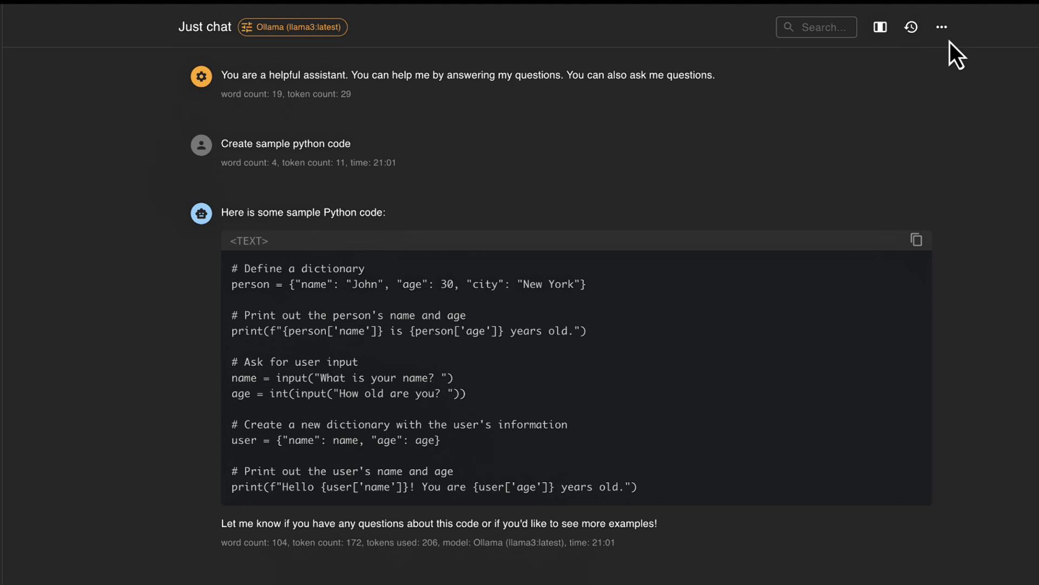
pyautogui.click(944, 28)
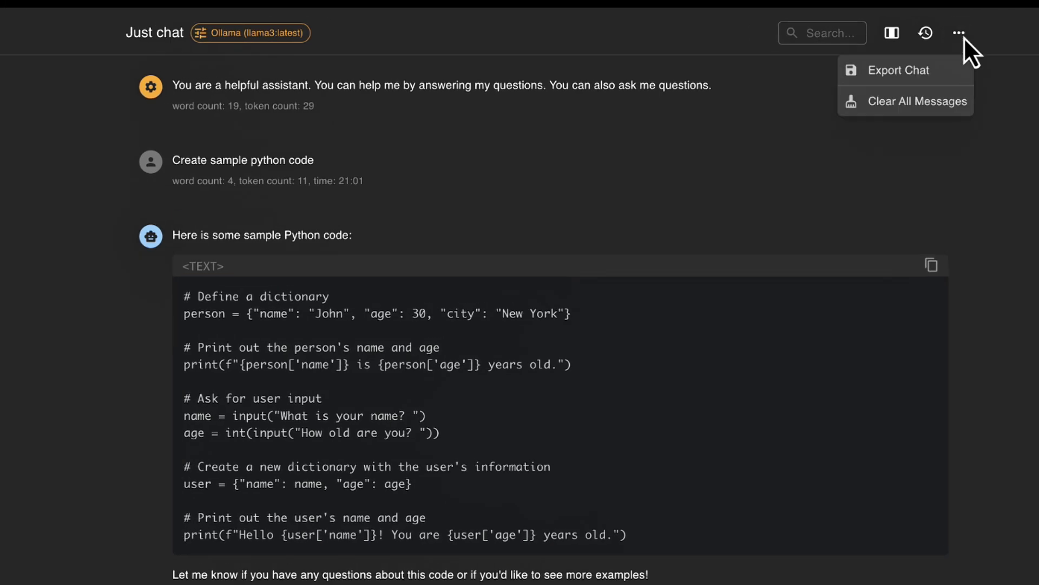
pyautogui.click(924, 72)
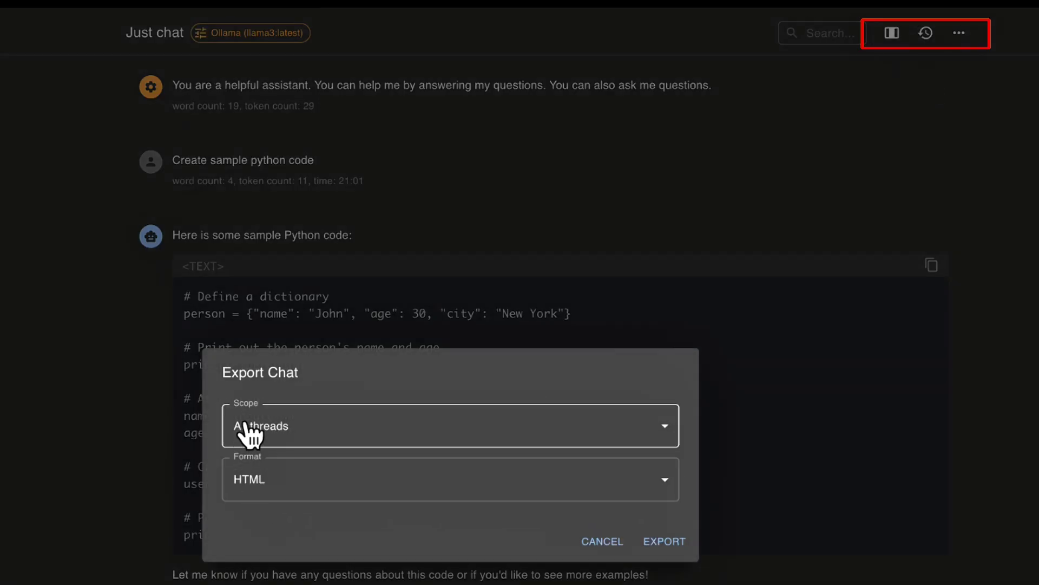
pyautogui.click(292, 479)
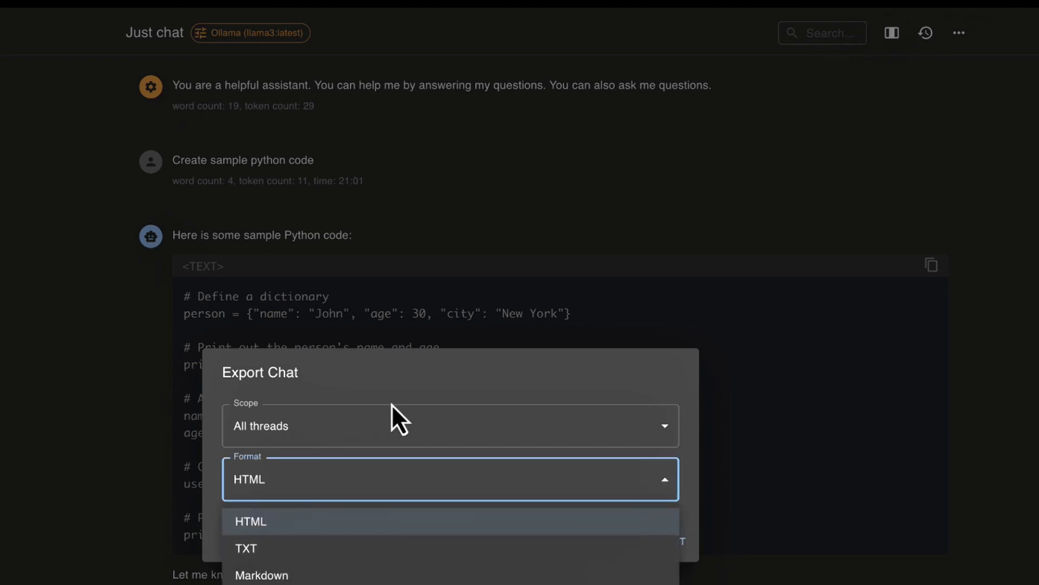
pyautogui.click(413, 373)
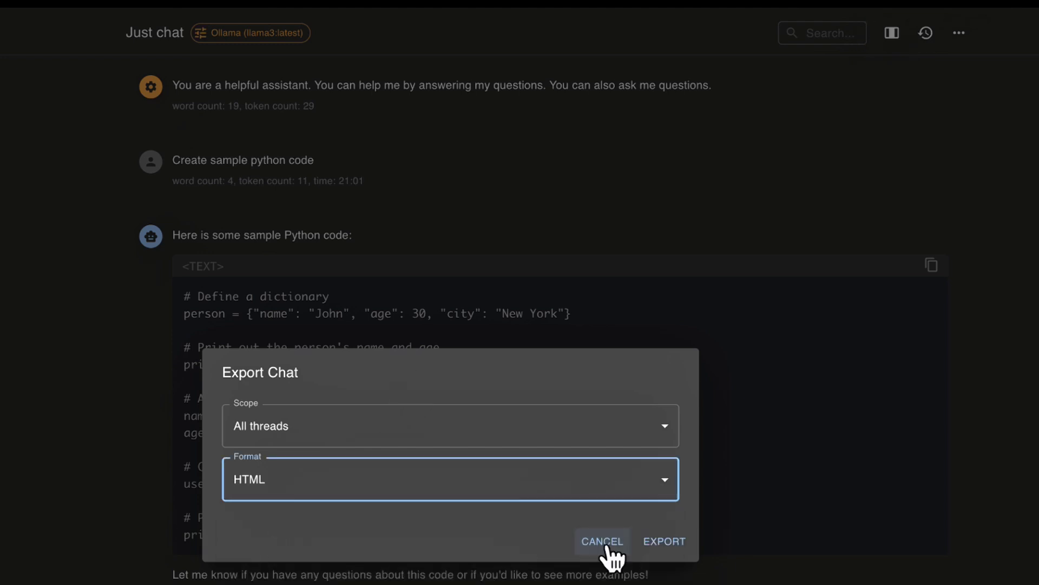
pyautogui.click(607, 545)
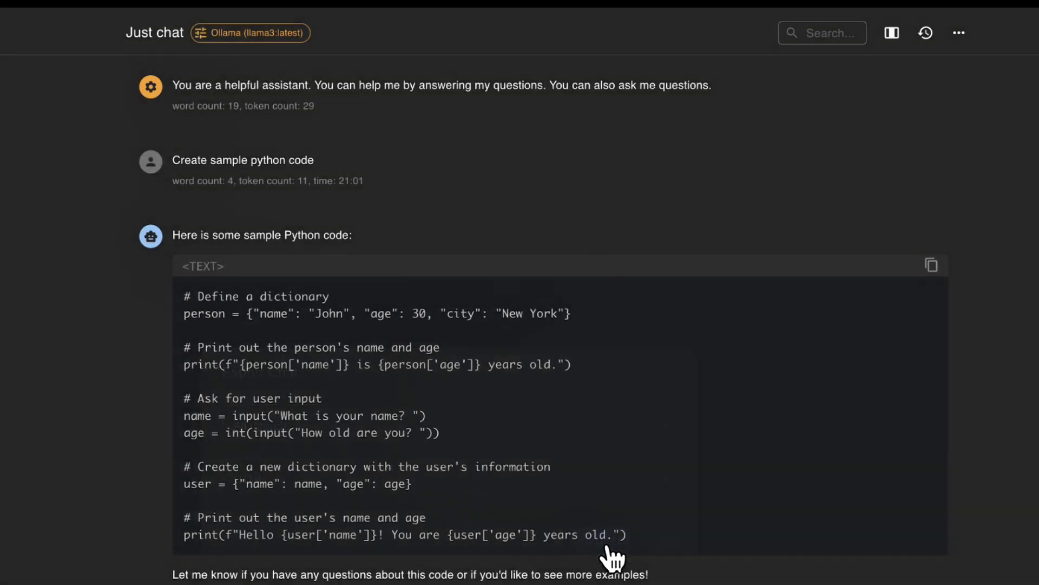
# Step: Clear all of Just chat's messages except the system prompt
pyautogui.click(961, 35)
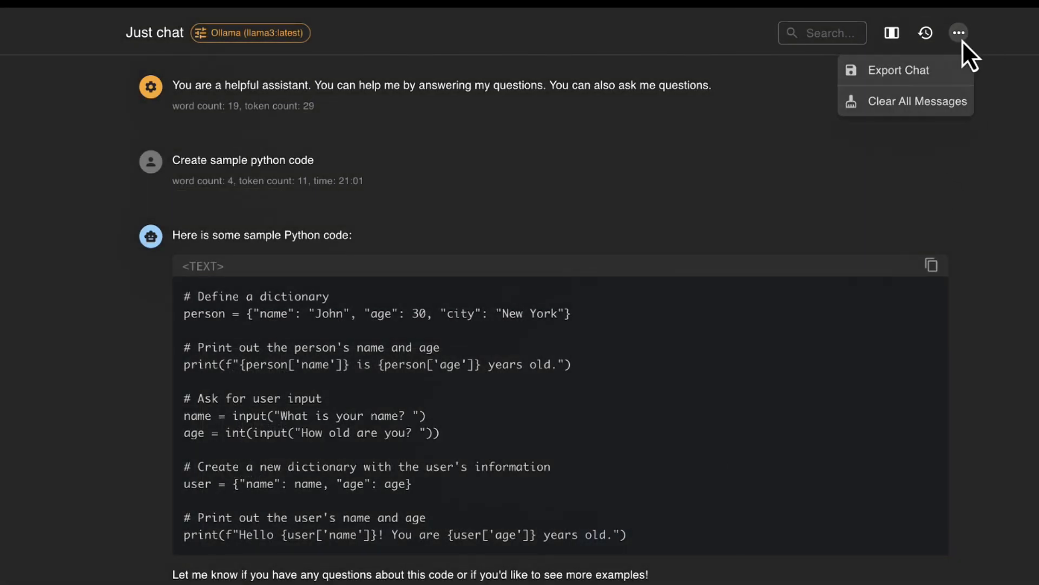
pyautogui.click(922, 108)
pyautogui.click(644, 506)
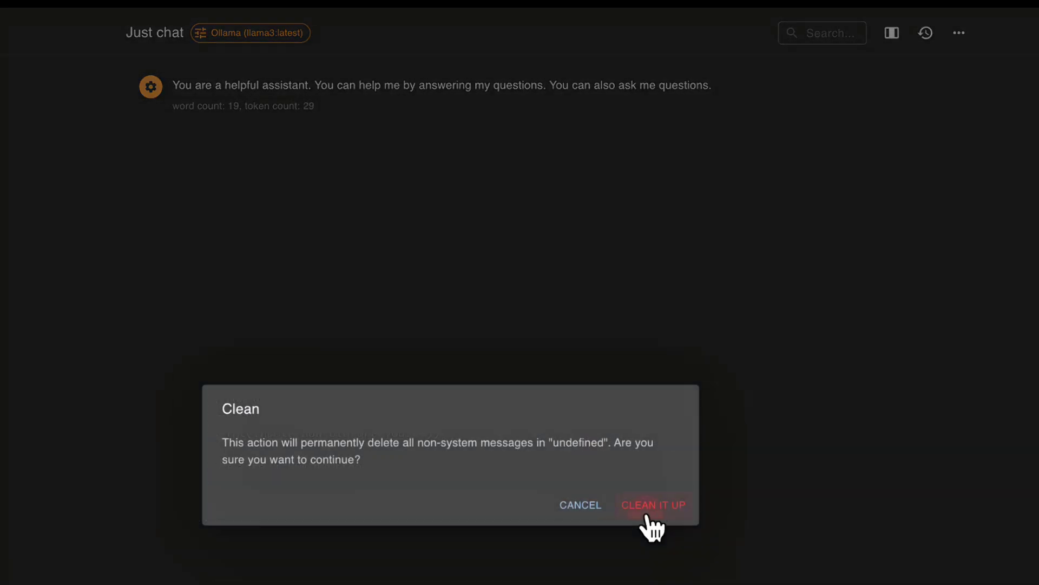